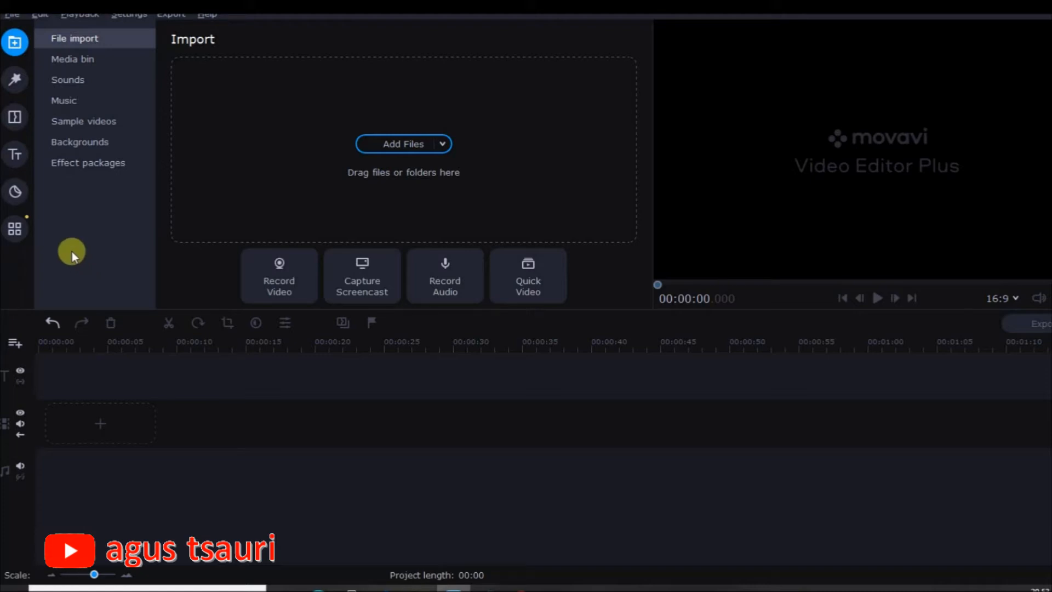
# Browse the sticker collections, including Featured, Love, Sketch and Shapes, for a shape that can serve as a background.
pyautogui.click(15, 193)
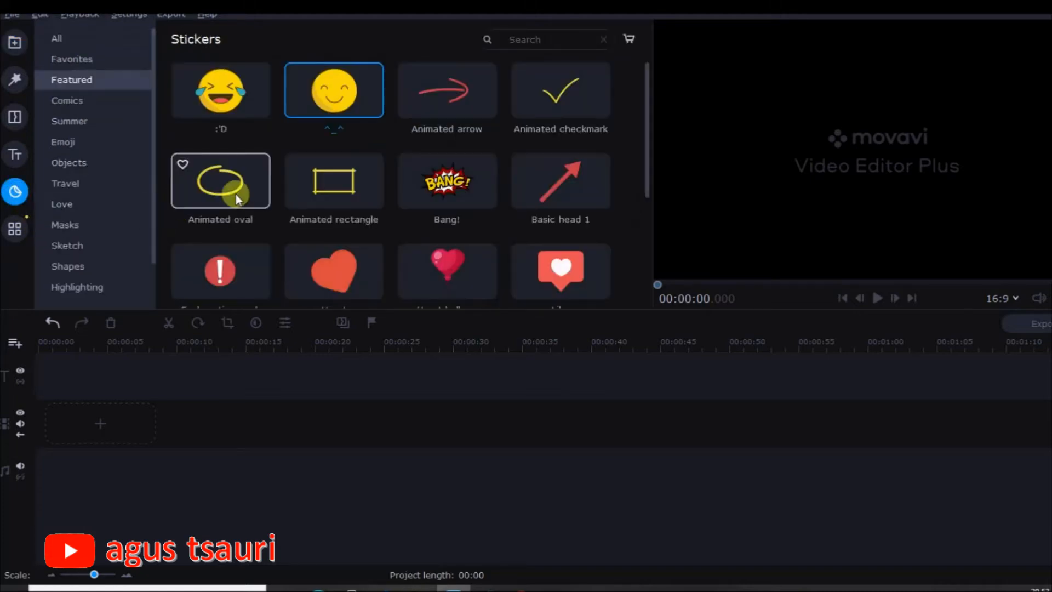
pyautogui.scroll(-4, 316, 182)
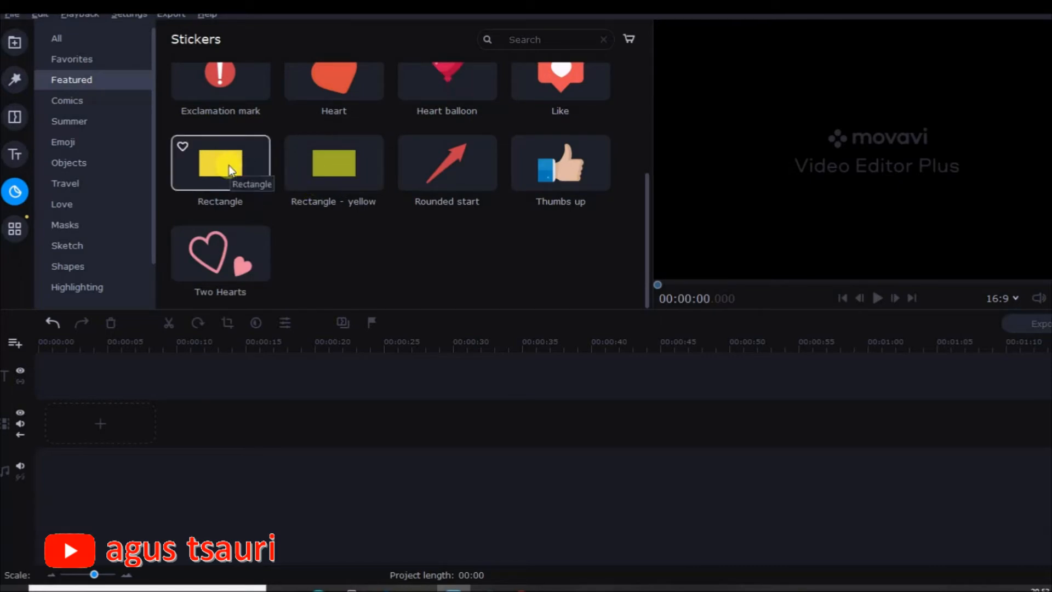
pyautogui.click(56, 104)
pyautogui.click(72, 141)
pyautogui.click(90, 198)
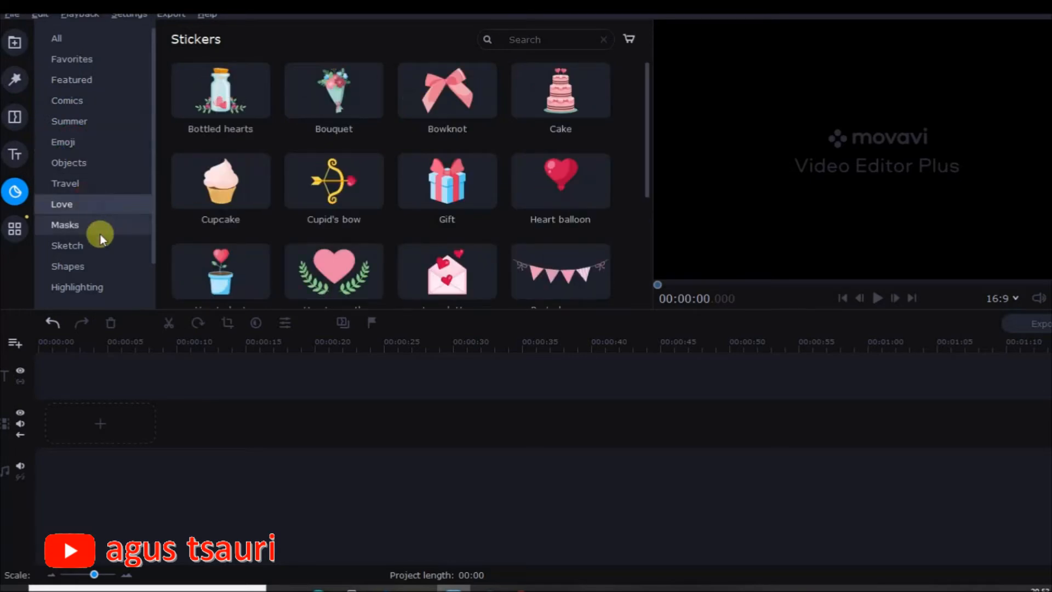
pyautogui.click(100, 241)
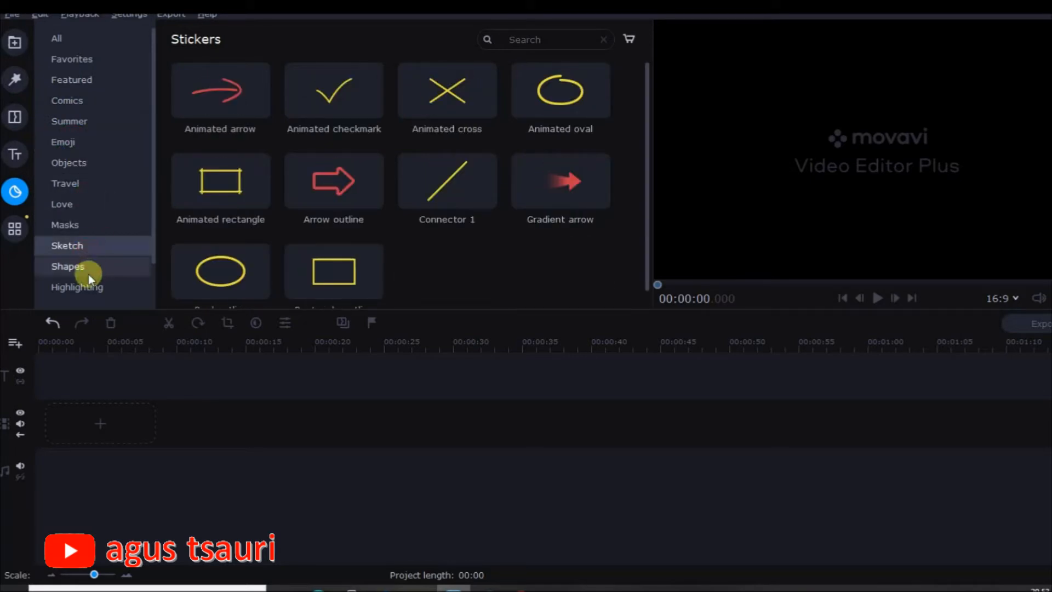
pyautogui.click(88, 274)
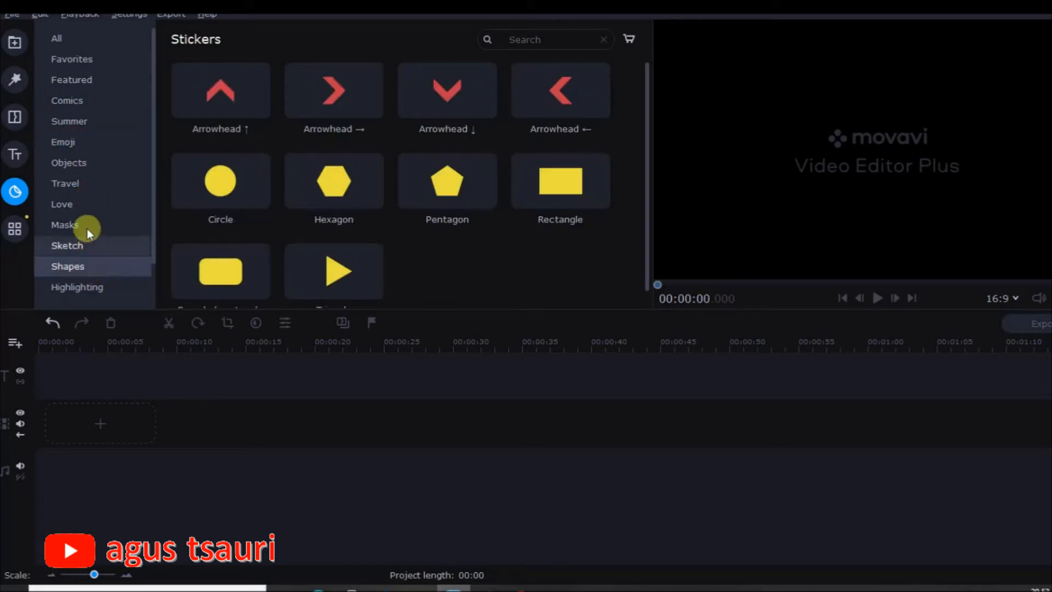
# Add the Featured Rectangle sticker to the start of the video track and extend its clip to about 21 seconds.
pyautogui.click(84, 77)
pyautogui.scroll(-3, 317, 206)
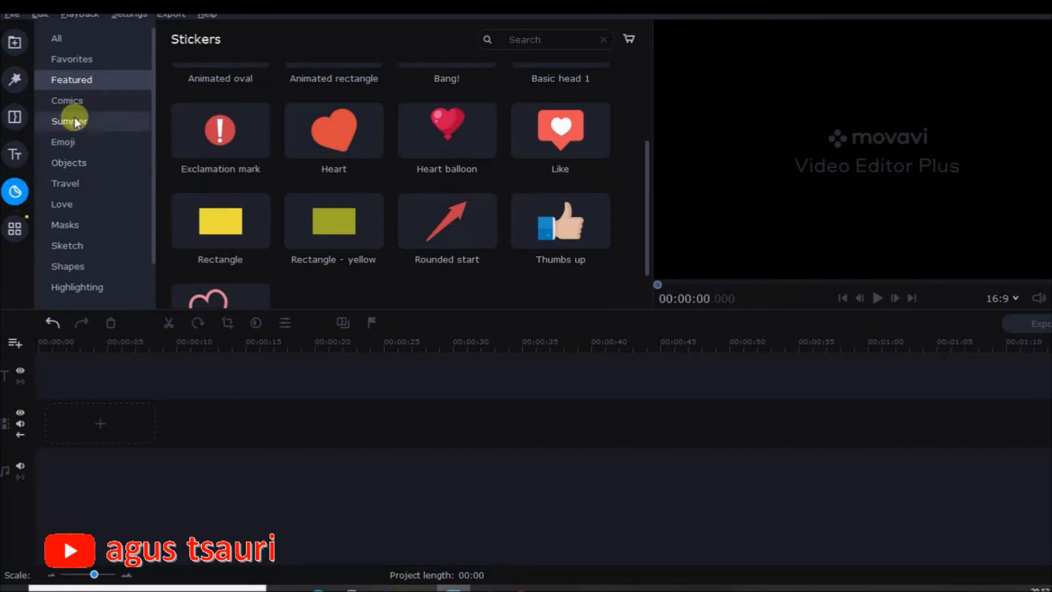
pyautogui.click(228, 226)
pyautogui.moveTo(228, 226); pyautogui.dragTo(73, 410)
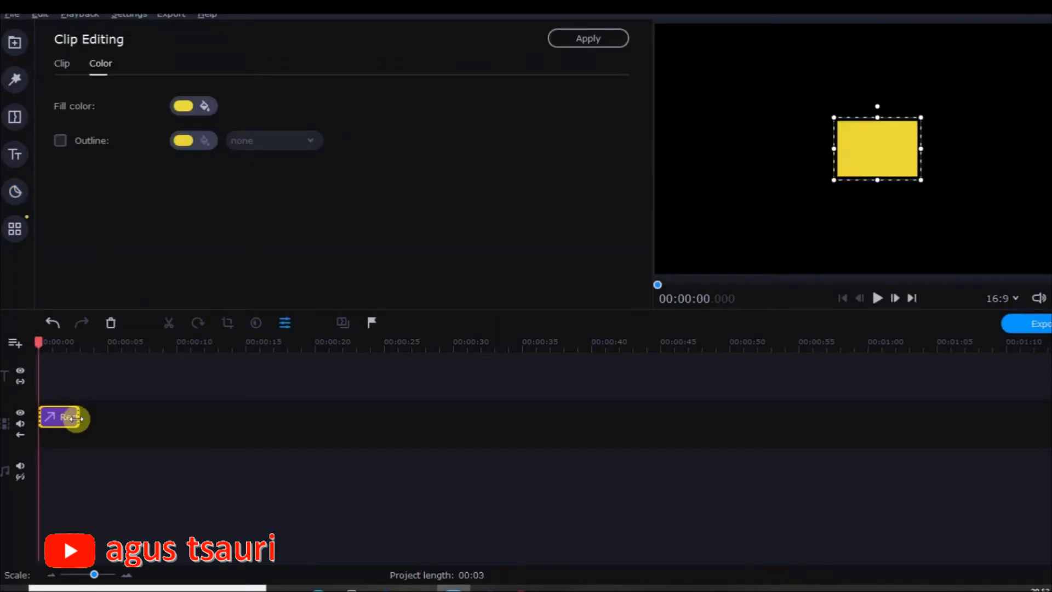
pyautogui.moveTo(76, 418); pyautogui.dragTo(334, 426)
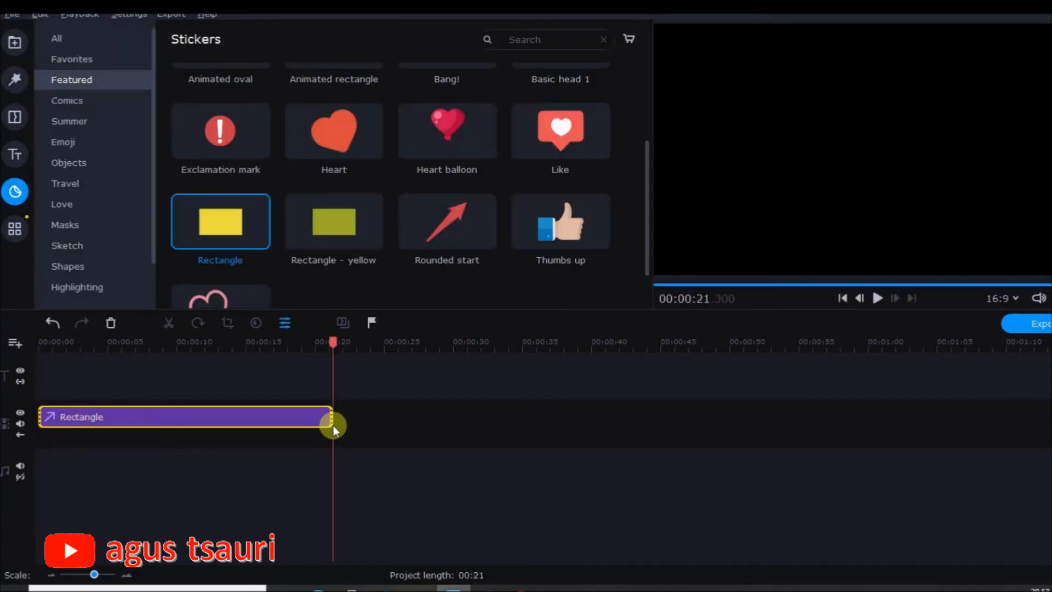
# Open the Rectangle clip for editing, then move and stretch the shape in the preview until it covers the whole frame.
pyautogui.doubleClick(176, 419)
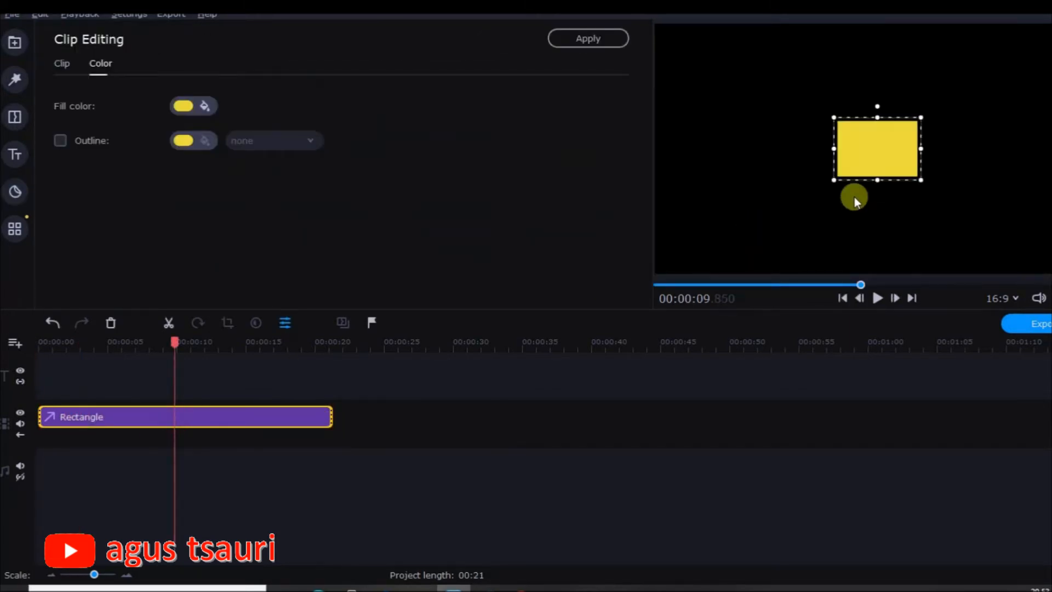
pyautogui.moveTo(871, 162); pyautogui.dragTo(683, 55)
pyautogui.moveTo(733, 78); pyautogui.dragTo(1044, 281)
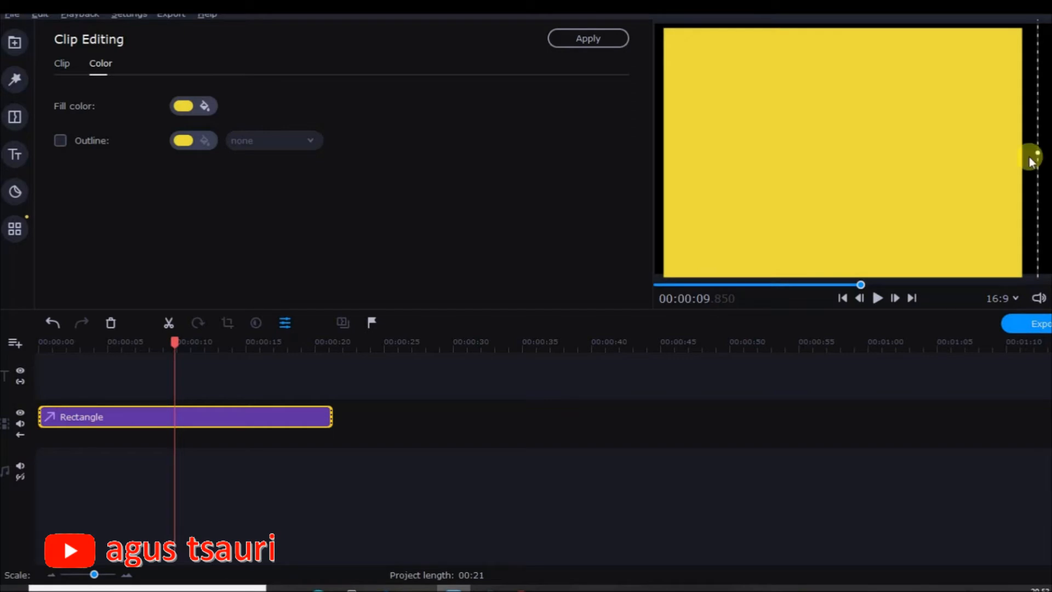
pyautogui.moveTo(1037, 153); pyautogui.dragTo(1001, 164)
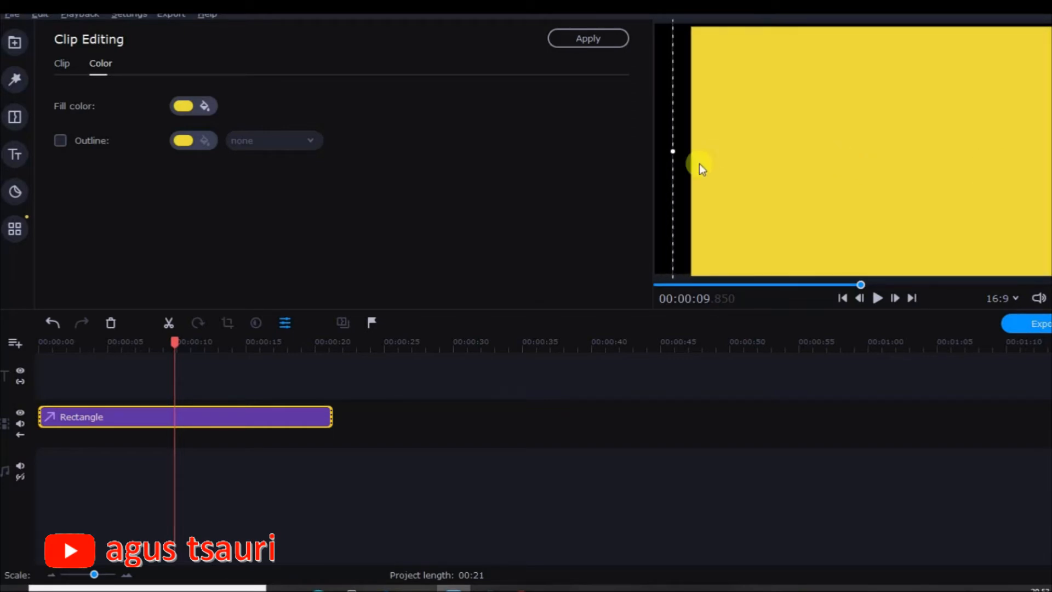
pyautogui.moveTo(674, 152); pyautogui.dragTo(589, 142)
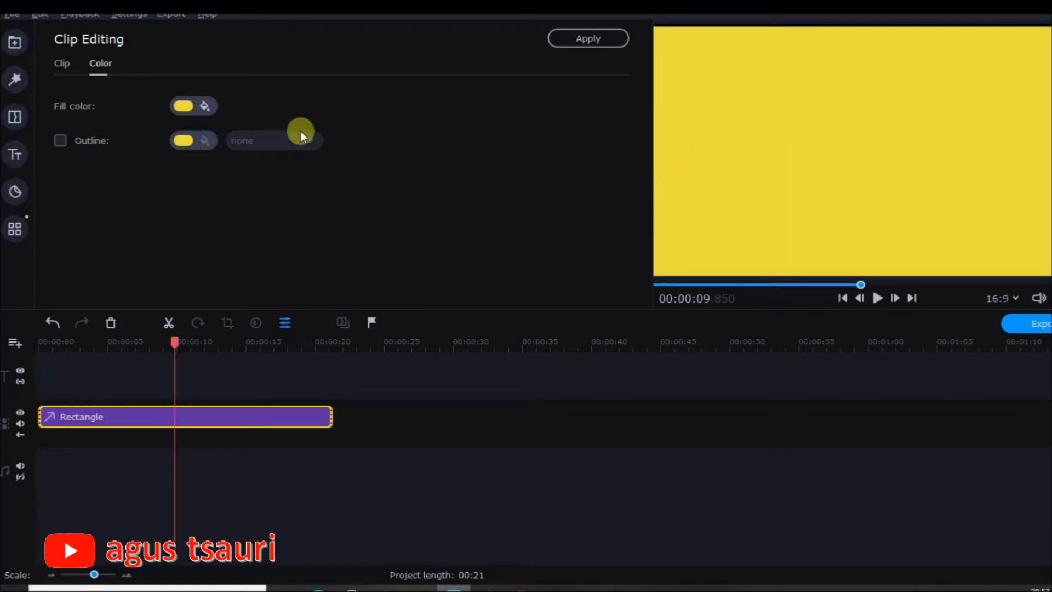
# Set the rectangle's fill color to green #03c705.
pyautogui.click(183, 108)
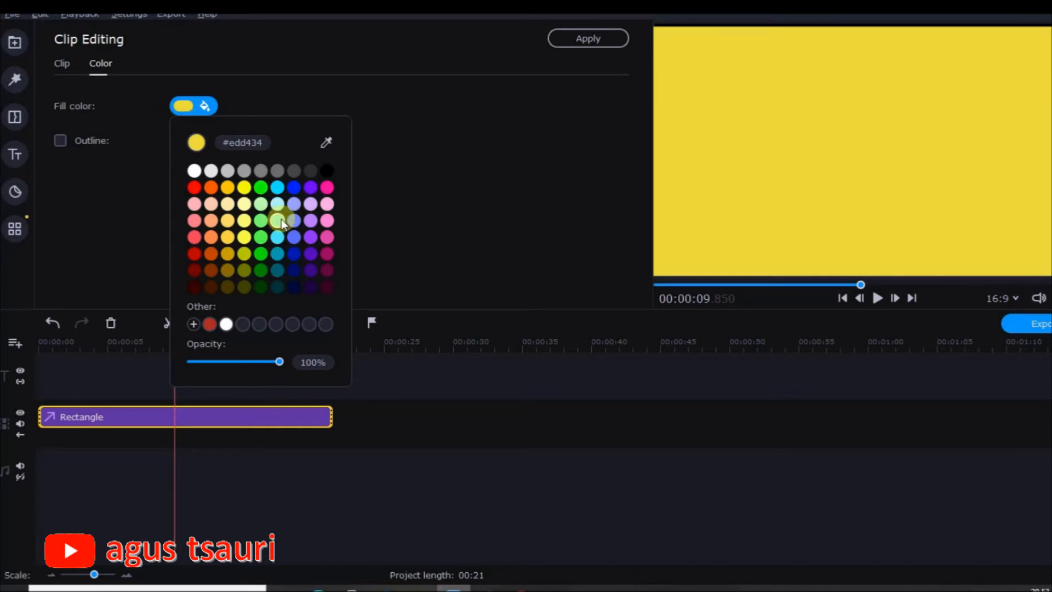
pyautogui.click(261, 191)
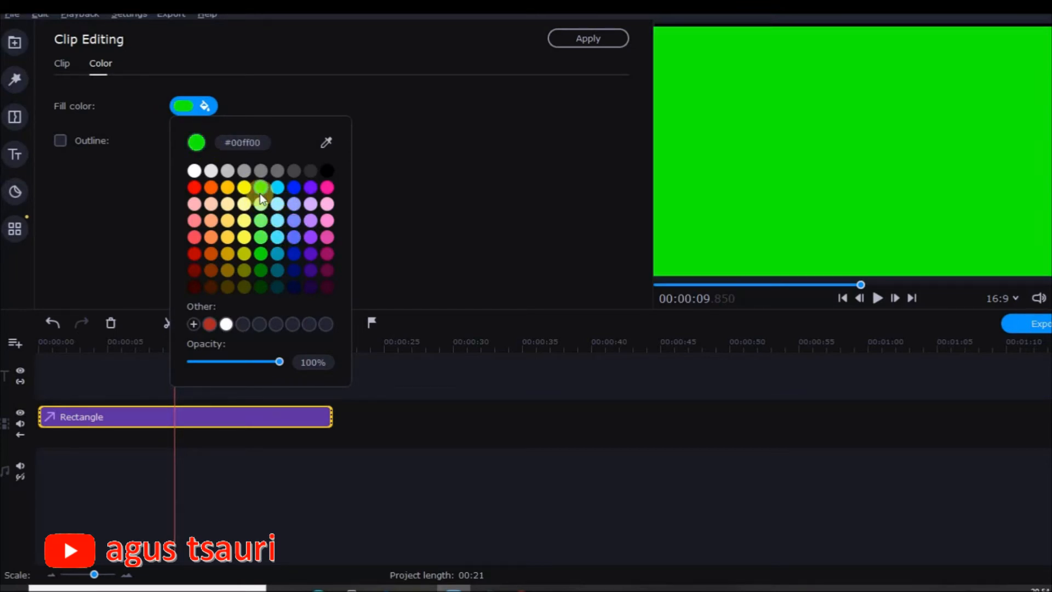
pyautogui.click(260, 239)
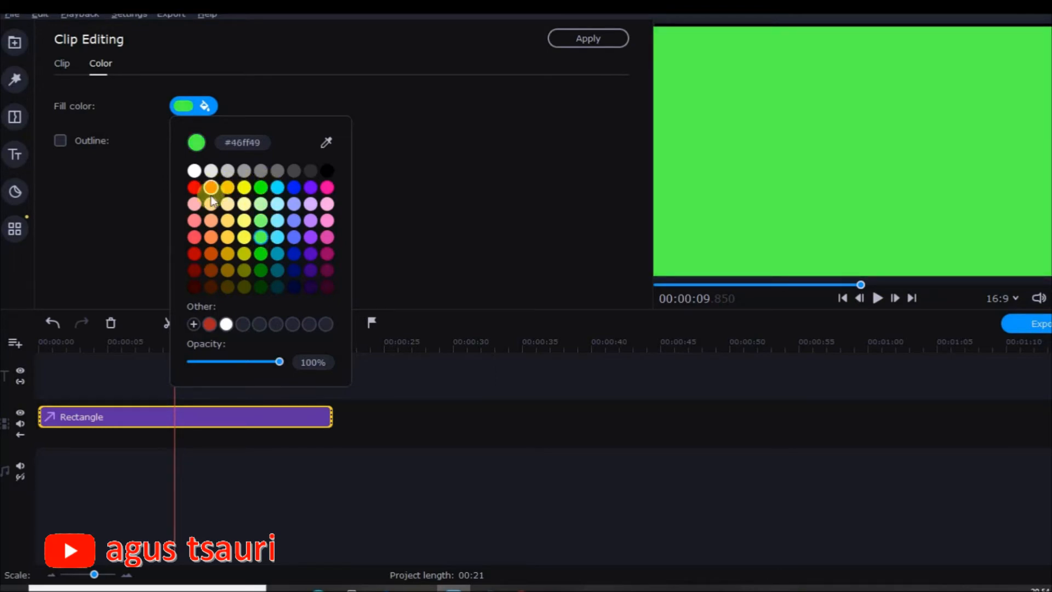
pyautogui.click(262, 258)
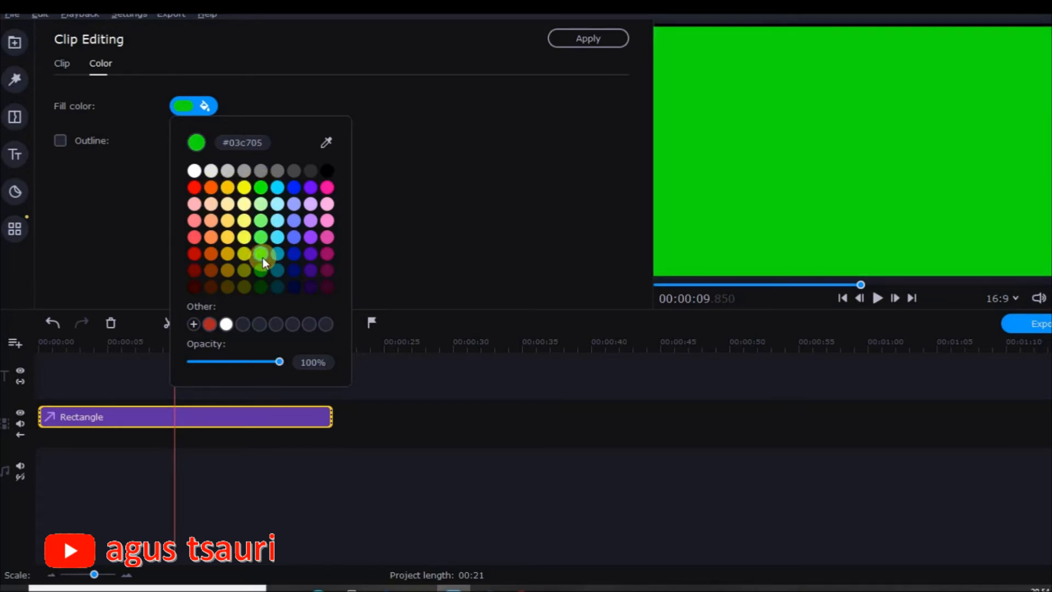
pyautogui.click(465, 189)
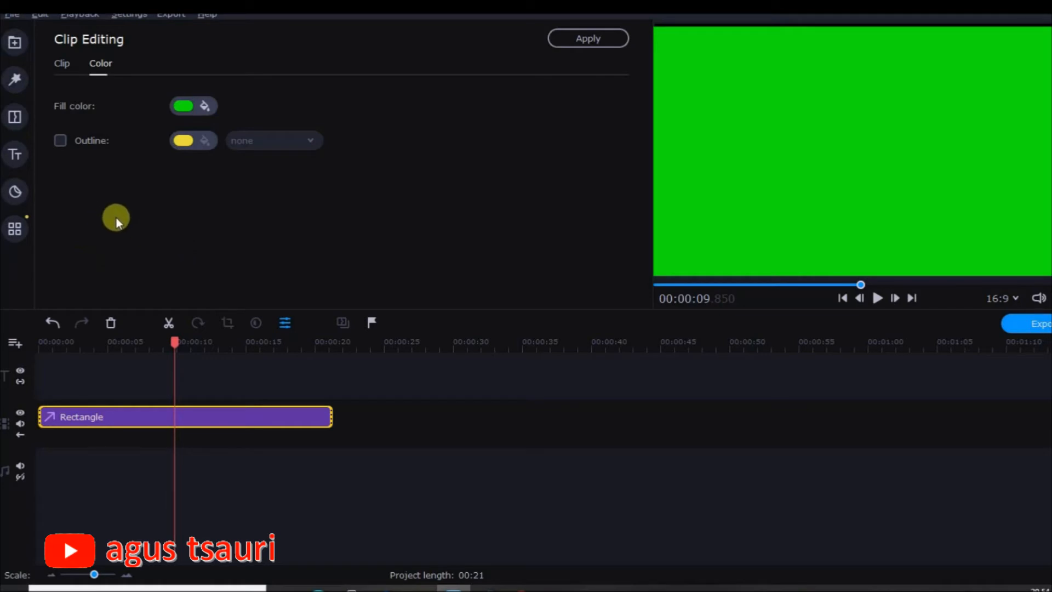
# Look through the complete collection of title styles for a suitable text animation.
pyautogui.click(14, 156)
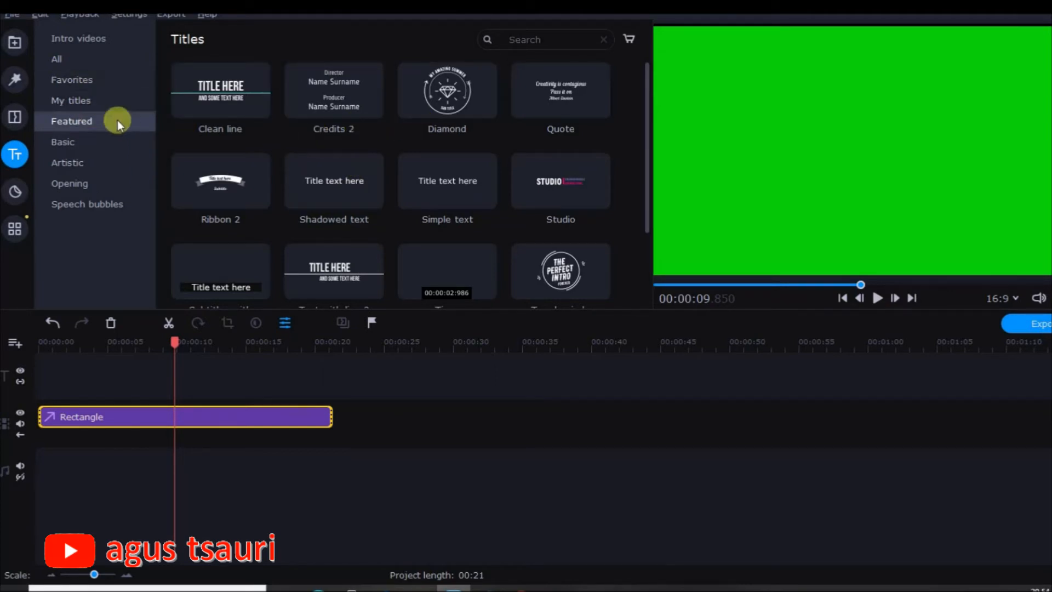
pyautogui.click(77, 60)
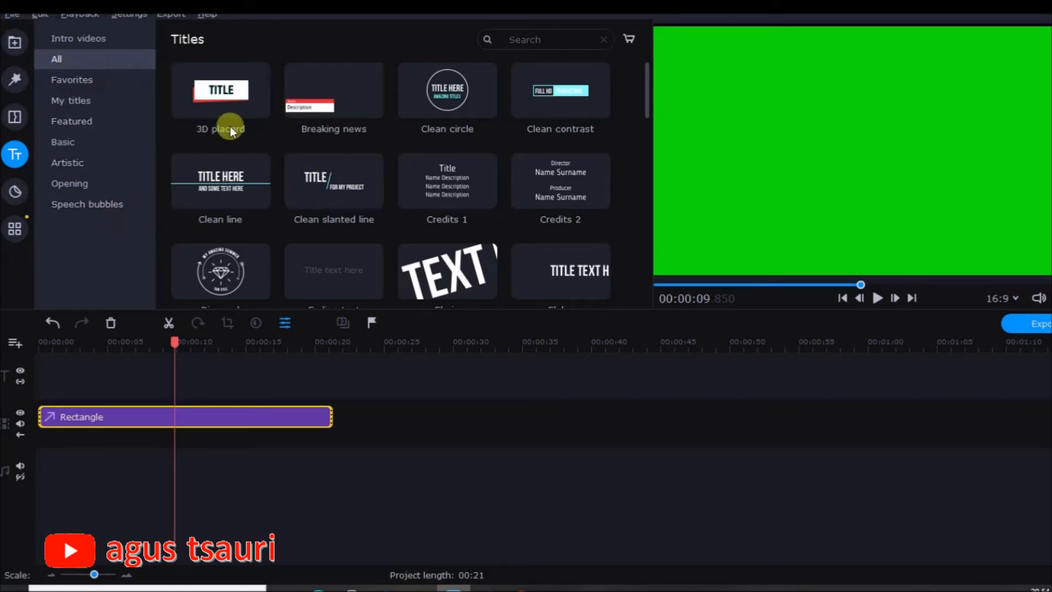
pyautogui.scroll(-2, 350, 180)
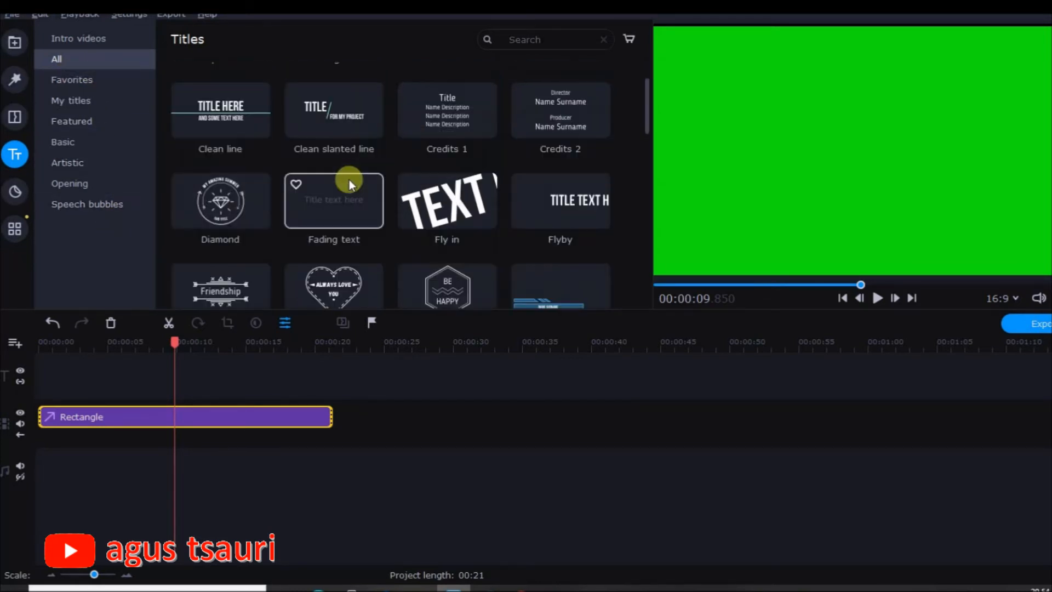
pyautogui.scroll(-7, 349, 180)
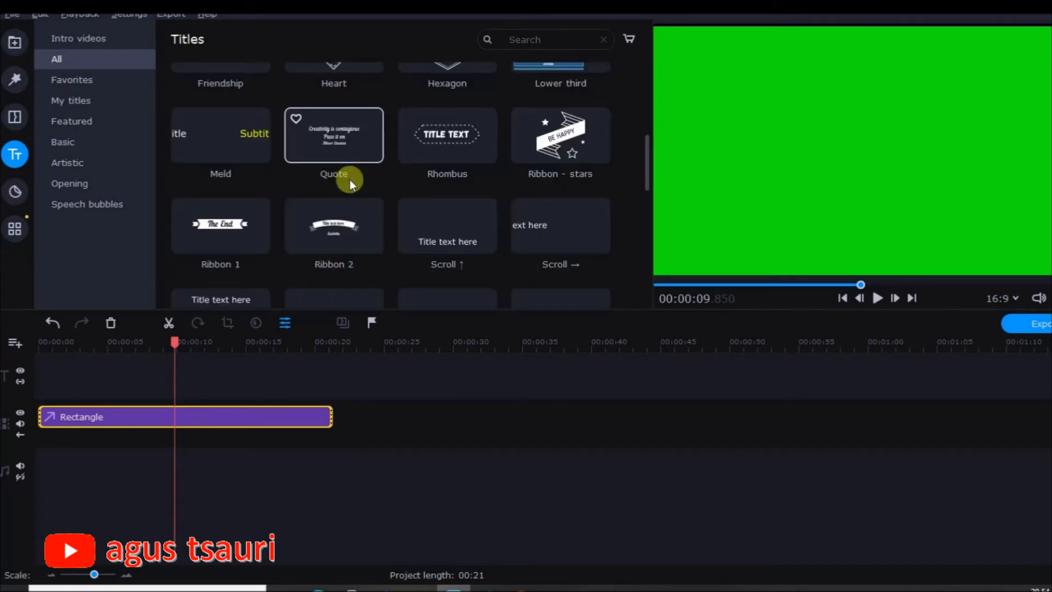
pyautogui.scroll(-4, 349, 180)
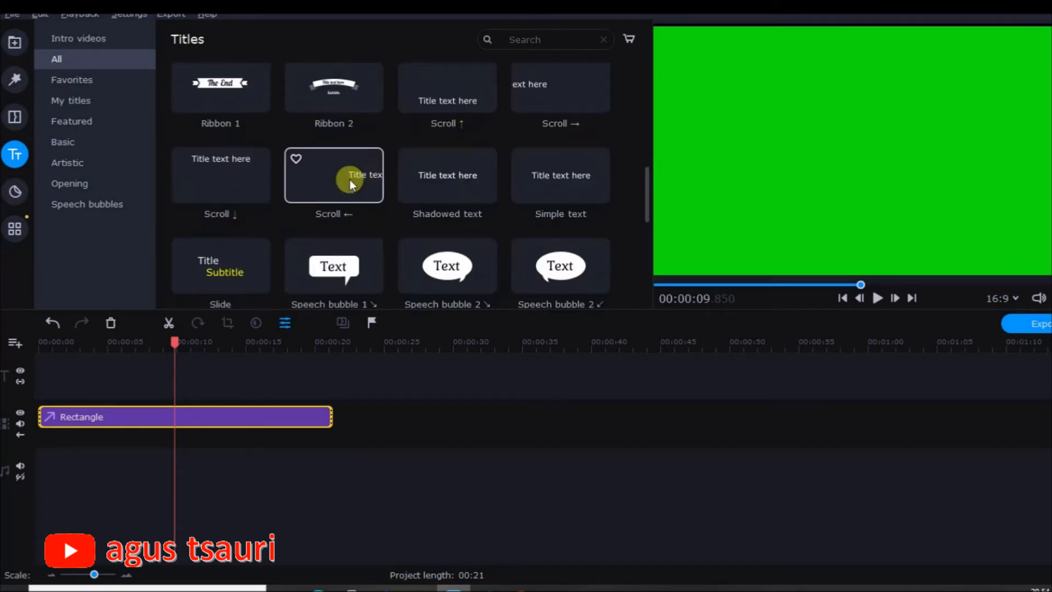
pyautogui.scroll(-5, 350, 180)
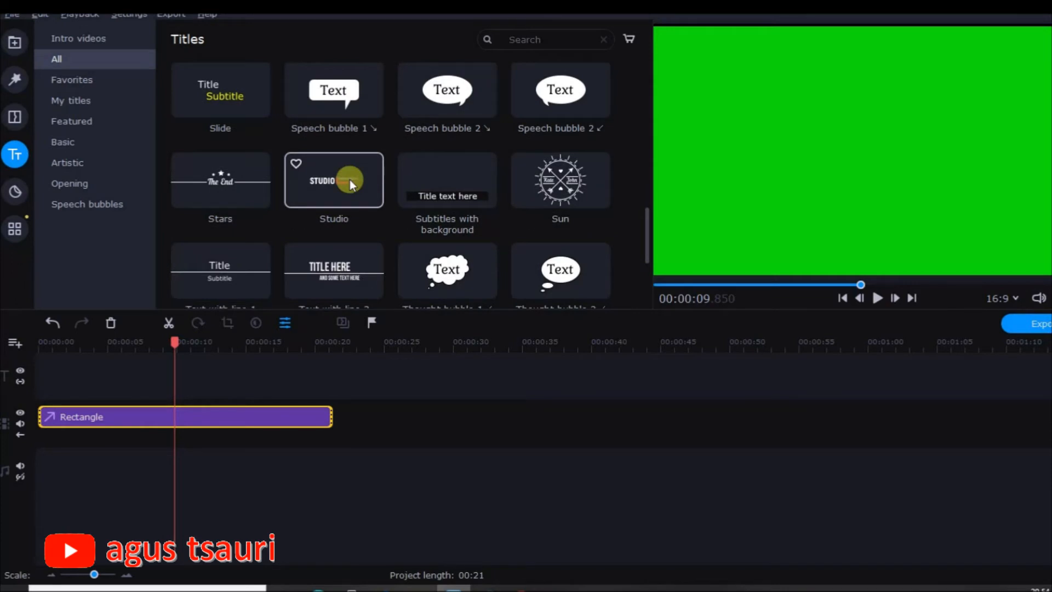
pyautogui.scroll(-6, 349, 180)
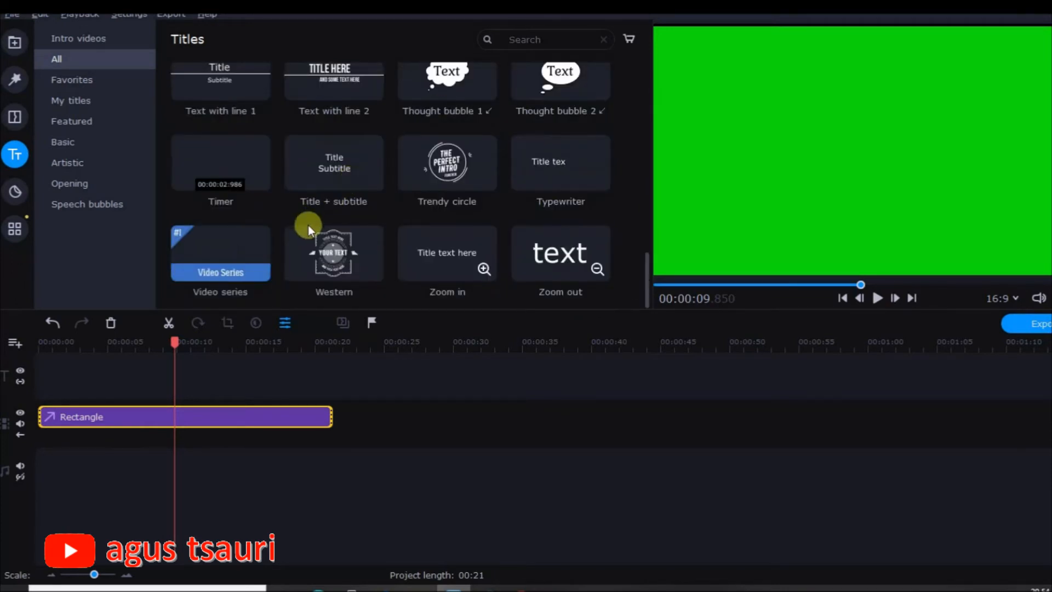
pyautogui.scroll(10, 308, 226)
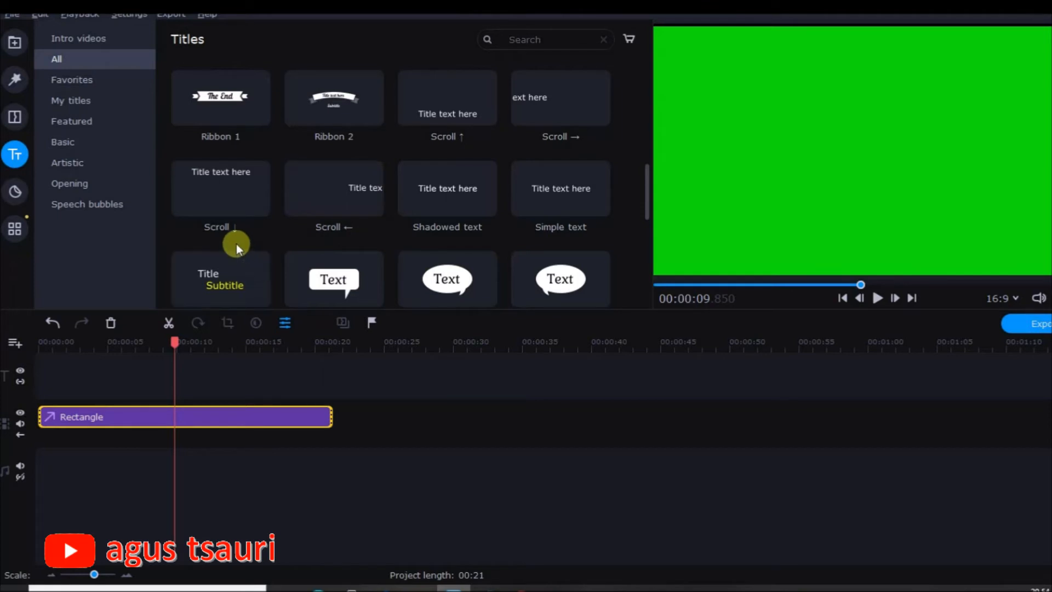
pyautogui.scroll(-1, 235, 231)
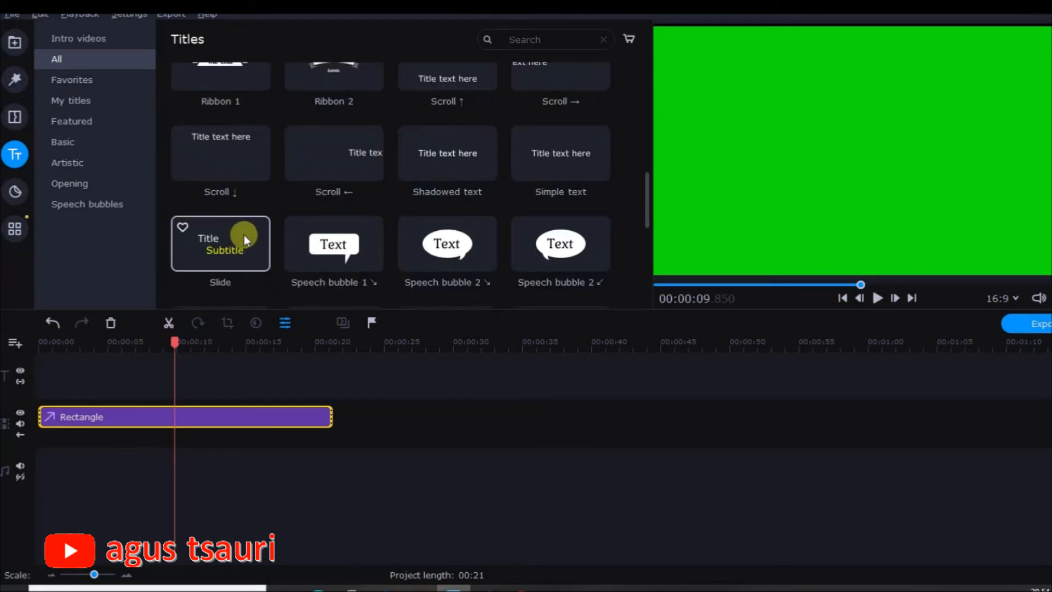
# Add the Typewriter title from the Basic titles to the start of the title track, above the Rectangle clip.
pyautogui.click(65, 140)
pyautogui.scroll(-5, 301, 236)
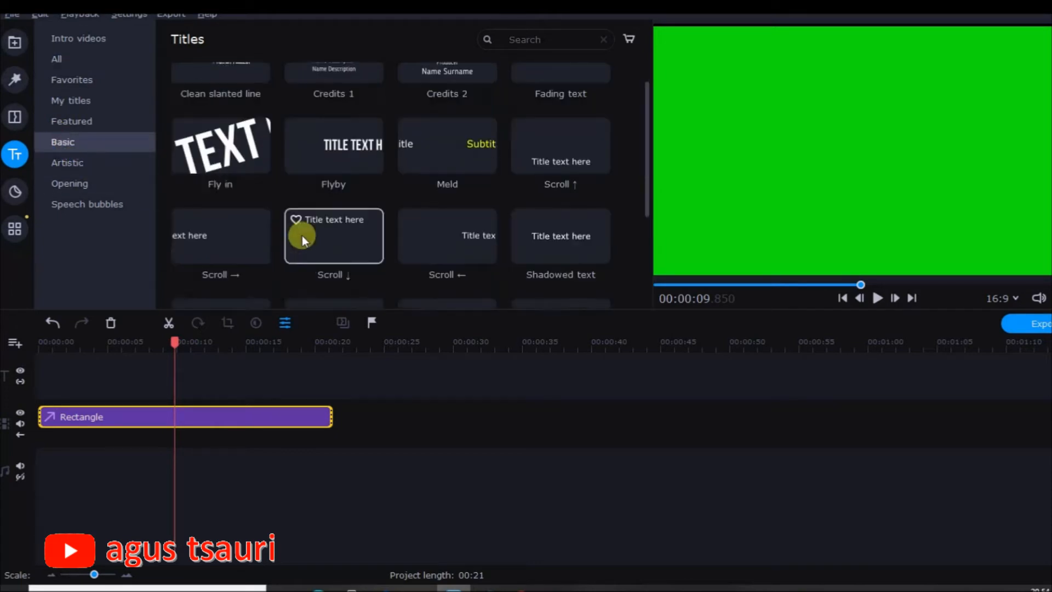
pyautogui.scroll(-1, 298, 235)
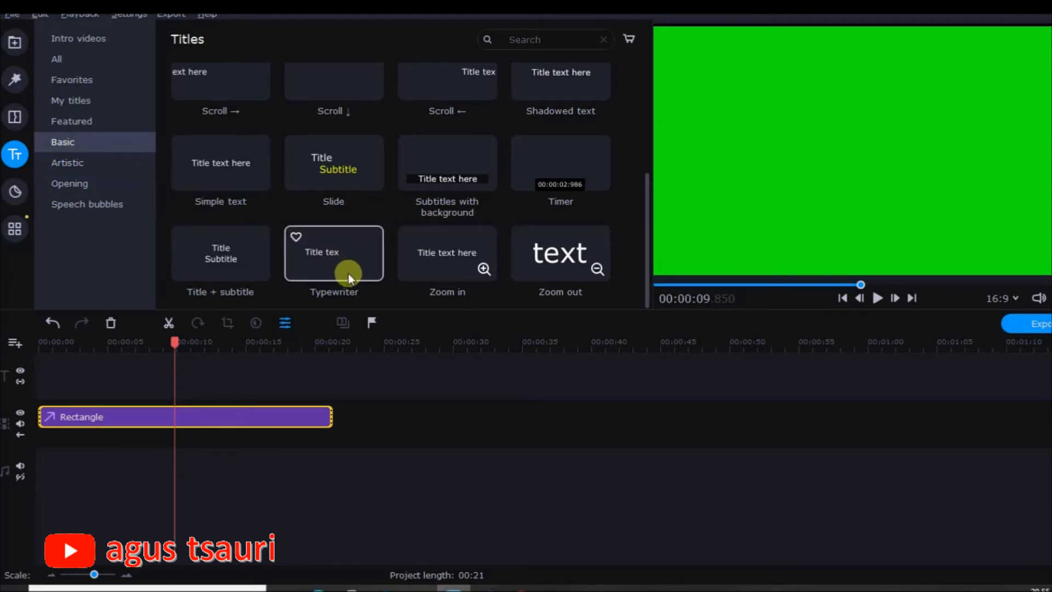
pyautogui.moveTo(337, 265); pyautogui.dragTo(40, 369)
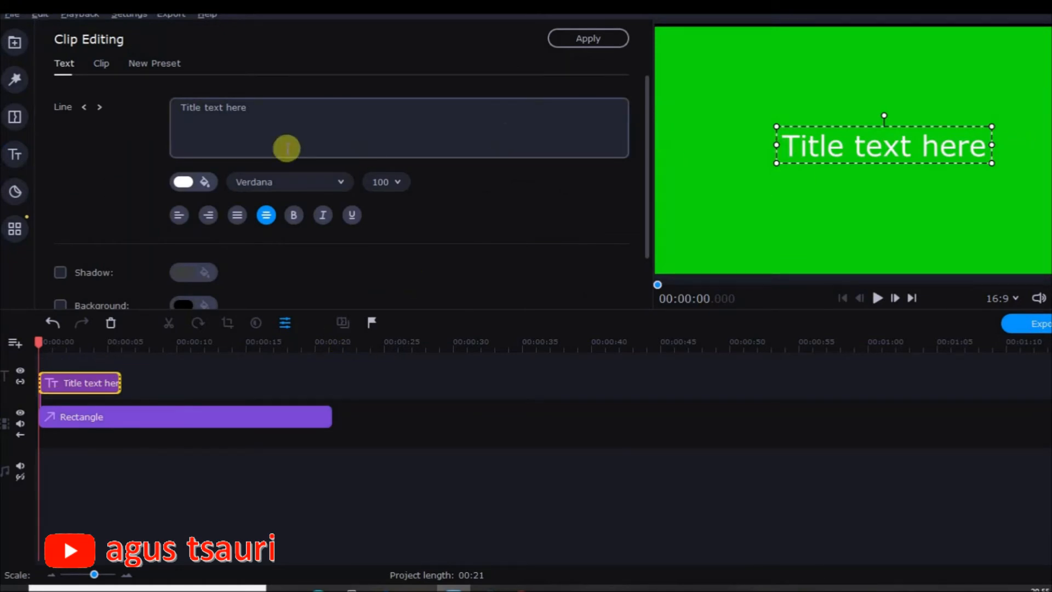
# Replace the title's placeholder text with "Jangan Lupa".
pyautogui.moveTo(254, 109); pyautogui.dragTo(156, 97)
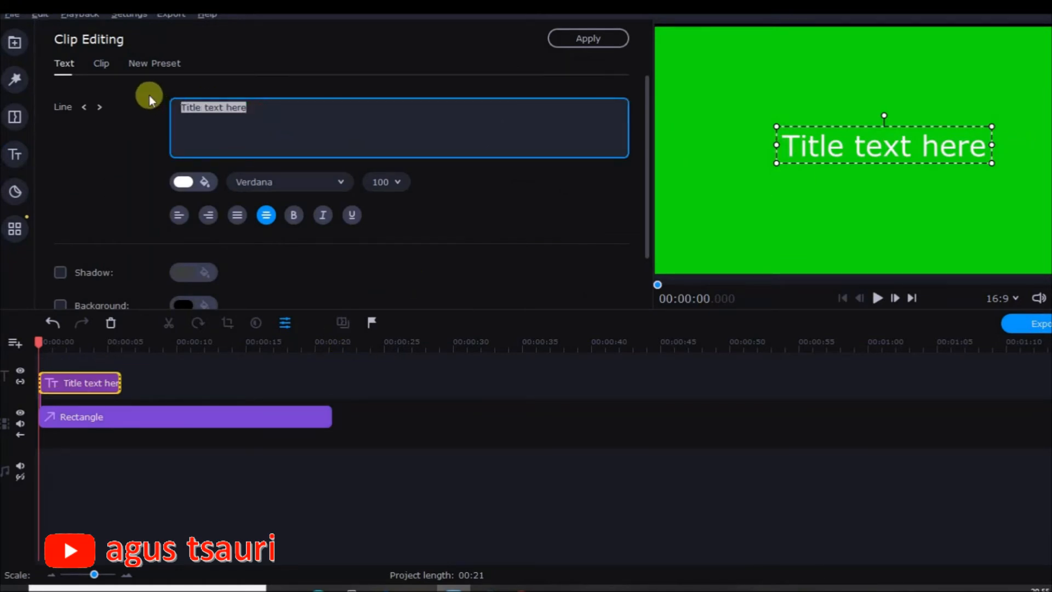
pyautogui.write('JANGAN')
pyautogui.press('BackSpace')
pyautogui.press('BackSpace')
pyautogui.press('BackSpace')
pyautogui.press('BackSpace')
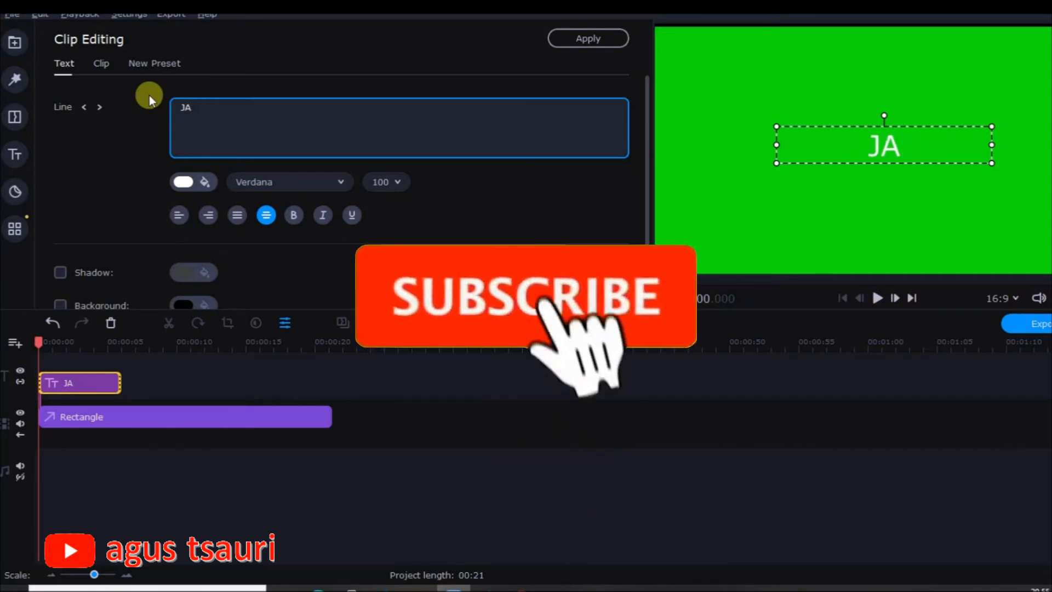
pyautogui.press('BackSpace')
pyautogui.write('angan L')
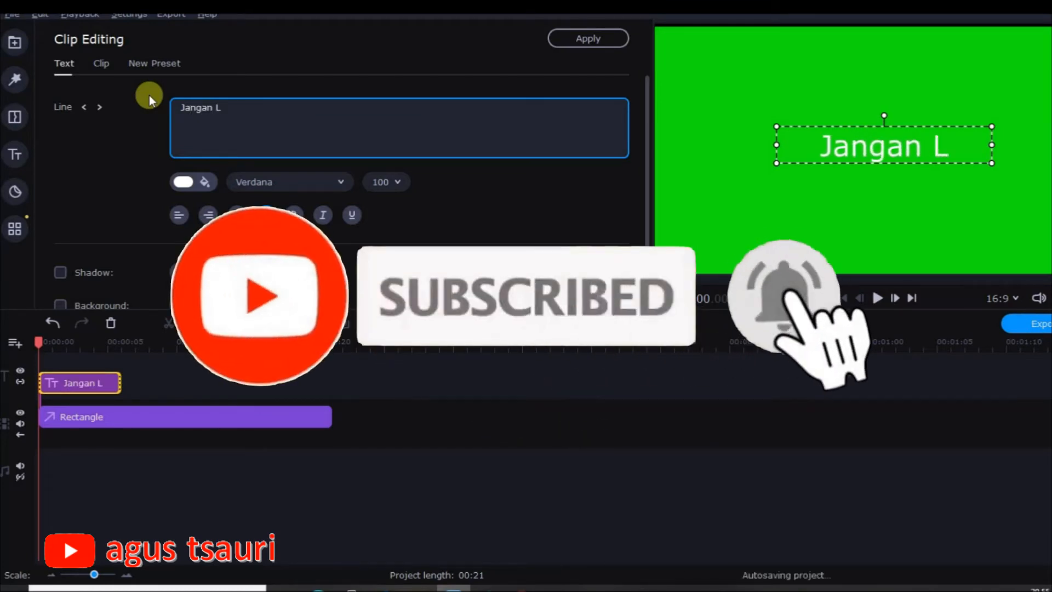
pyautogui.write('upa')
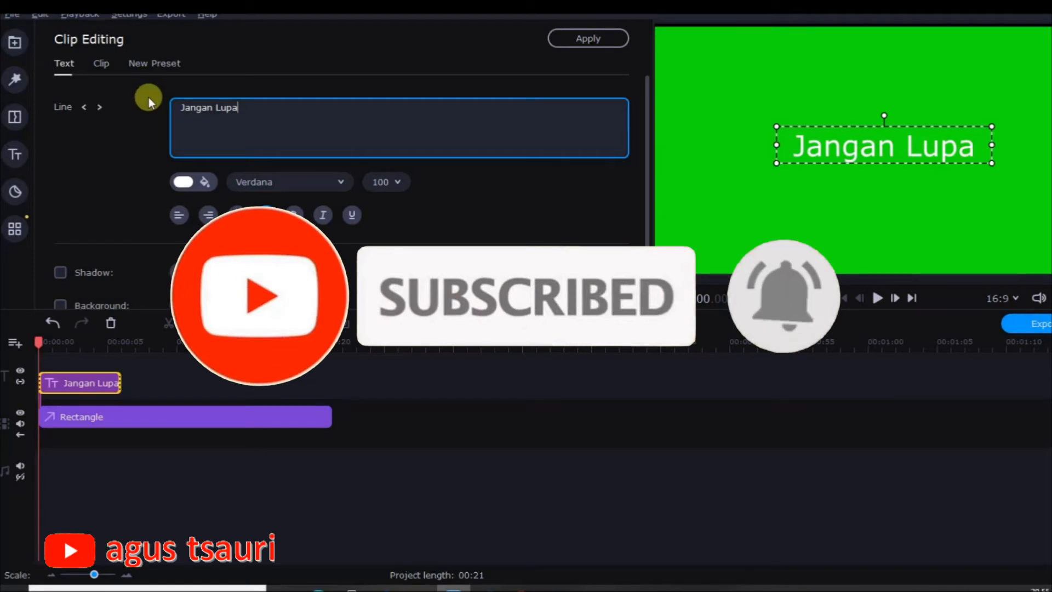
# Try bold styling, the Showcard Gothic font and the Segoe UI Black font on the "Jangan Lupa" title.
pyautogui.click(294, 215)
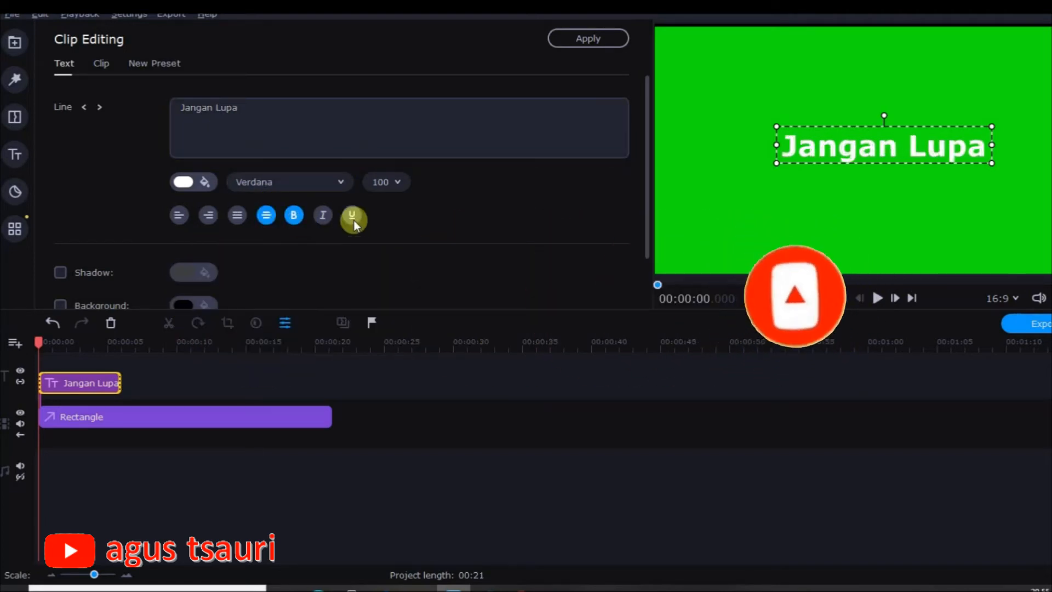
pyautogui.click(340, 183)
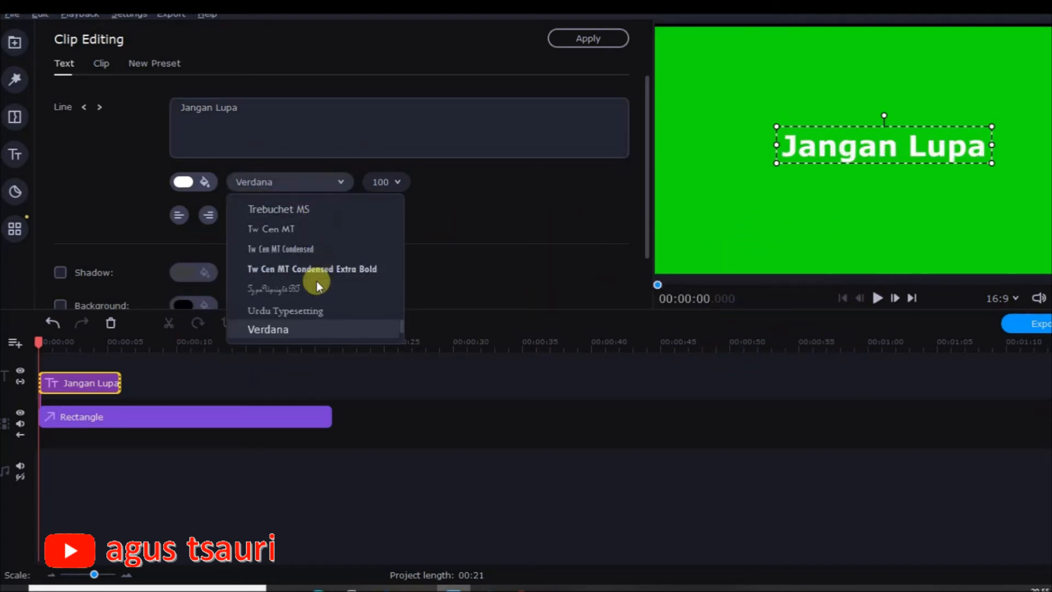
pyautogui.scroll(8, 317, 281)
pyautogui.scroll(5, 317, 281)
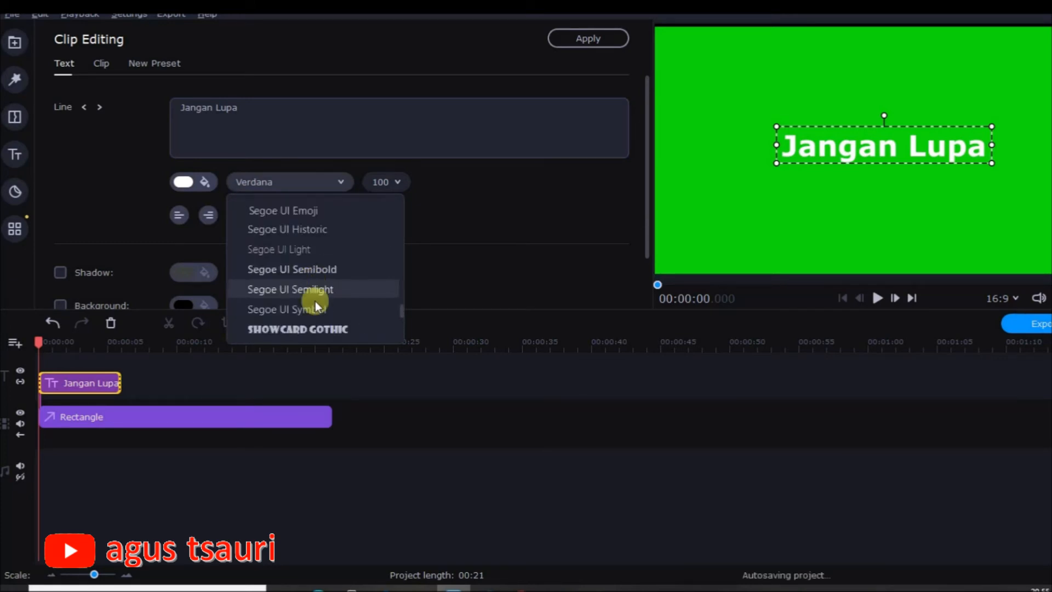
pyautogui.click(319, 329)
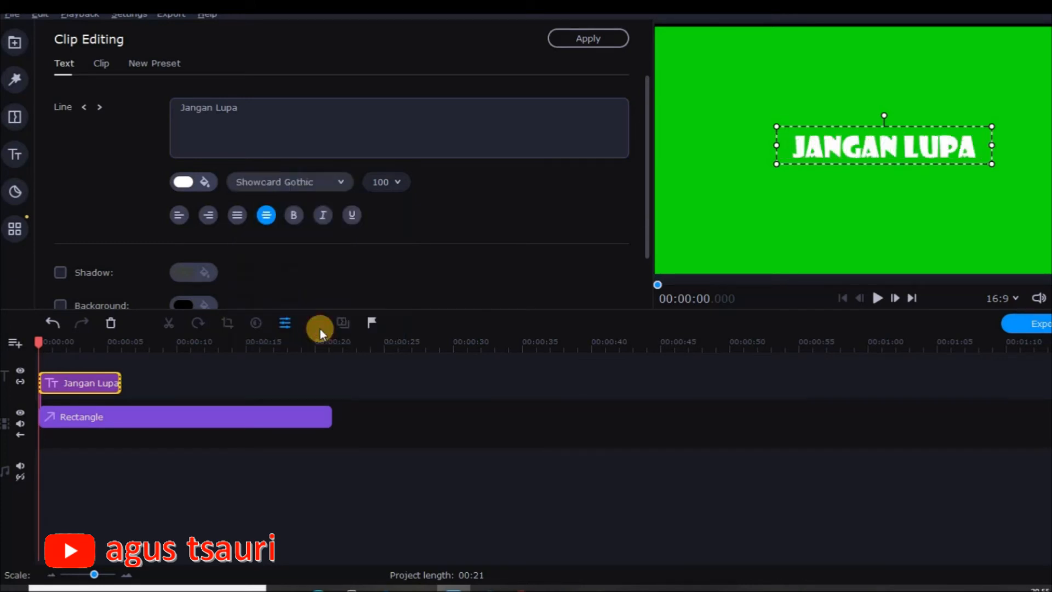
pyautogui.click(320, 191)
pyautogui.scroll(2, 327, 258)
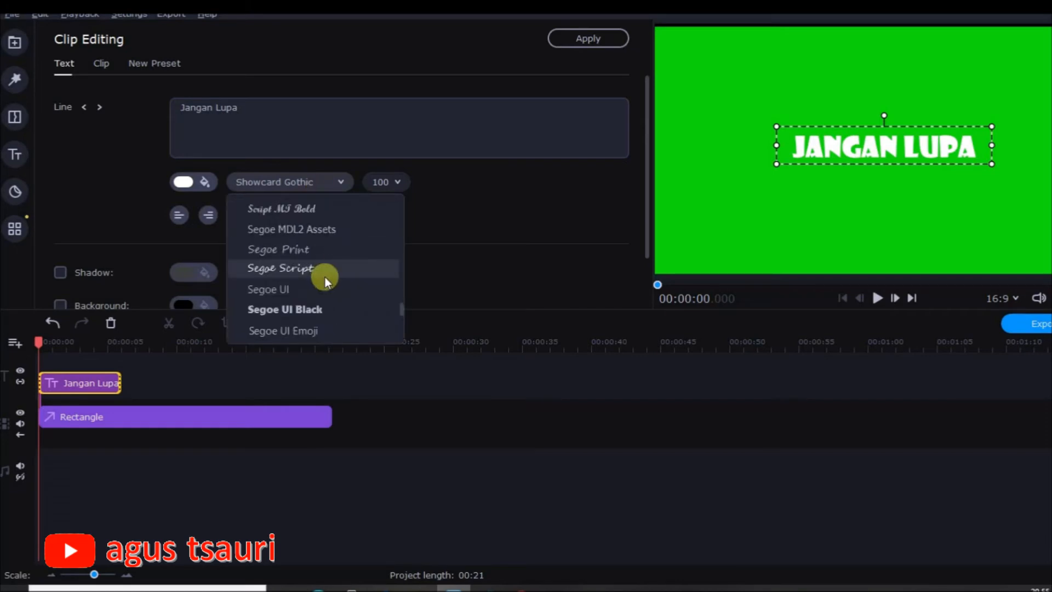
pyautogui.click(302, 308)
# Set the "Jangan Lupa" title's font to Rockwell Extra Bold.
pyautogui.click(322, 189)
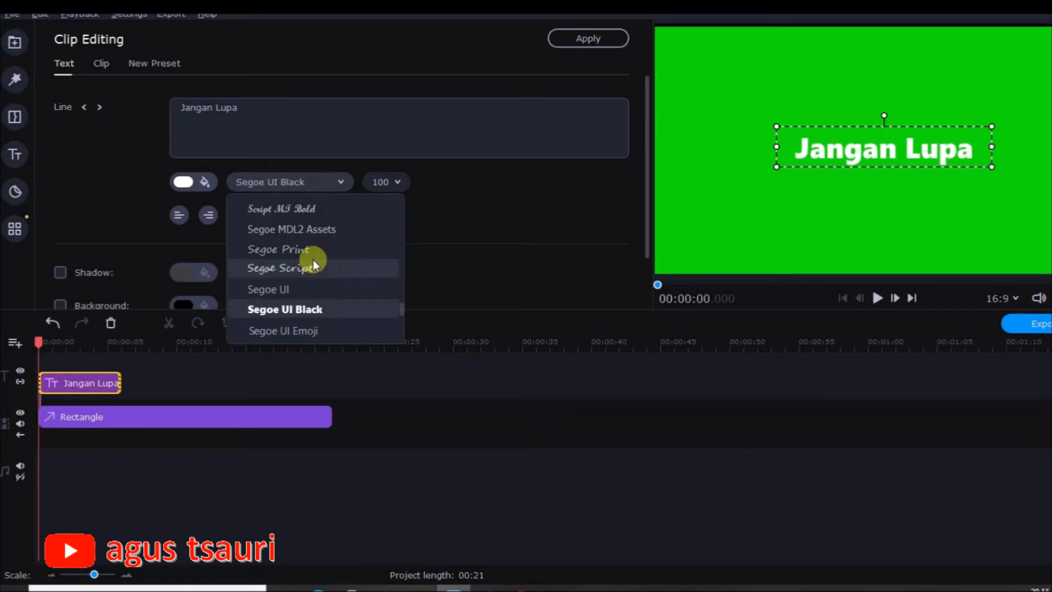
pyautogui.scroll(4, 313, 260)
pyautogui.click(301, 285)
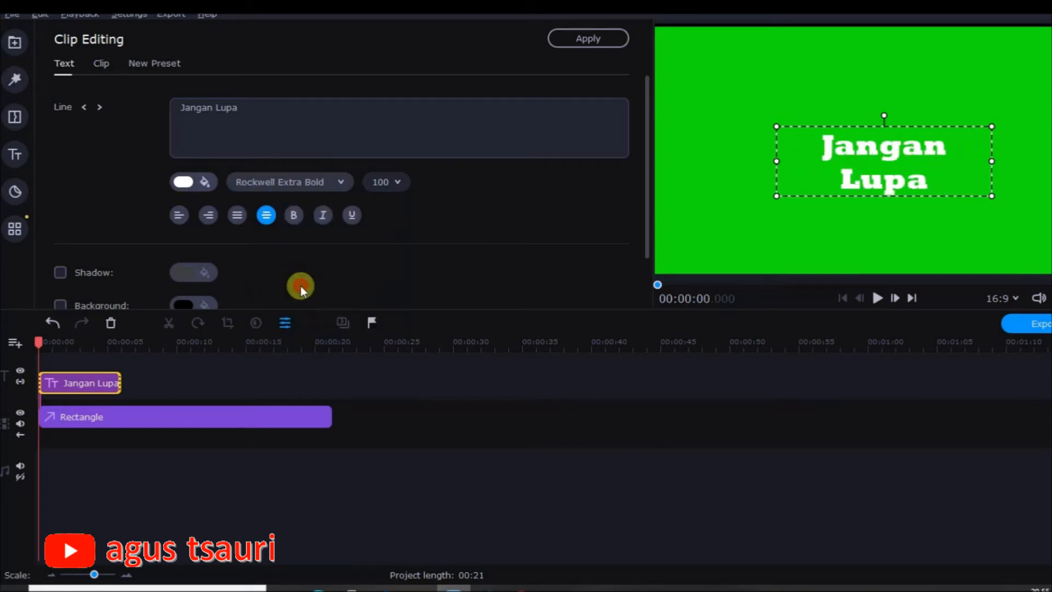
# Widen the "Jangan Lupa" text box so the words fit on one line, and move it into the upper part of the frame.
pyautogui.moveTo(773, 158); pyautogui.dragTo(737, 163)
pyautogui.moveTo(860, 151); pyautogui.dragTo(864, 110)
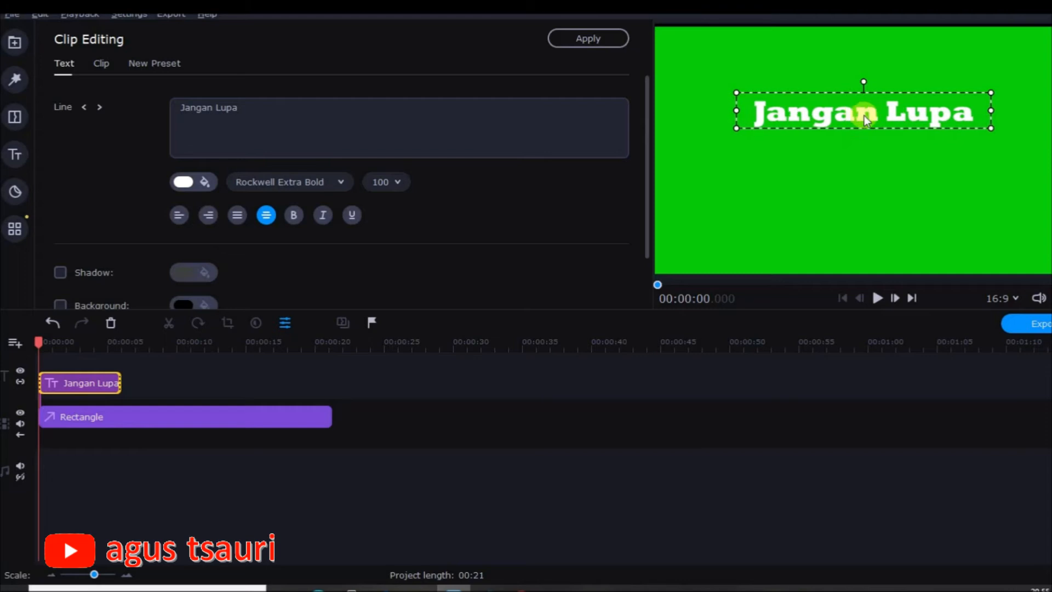
# Set the "Jangan Lupa" text color to red #ff0000, after trying blue #0027ff and black #000000.
pyautogui.click(204, 186)
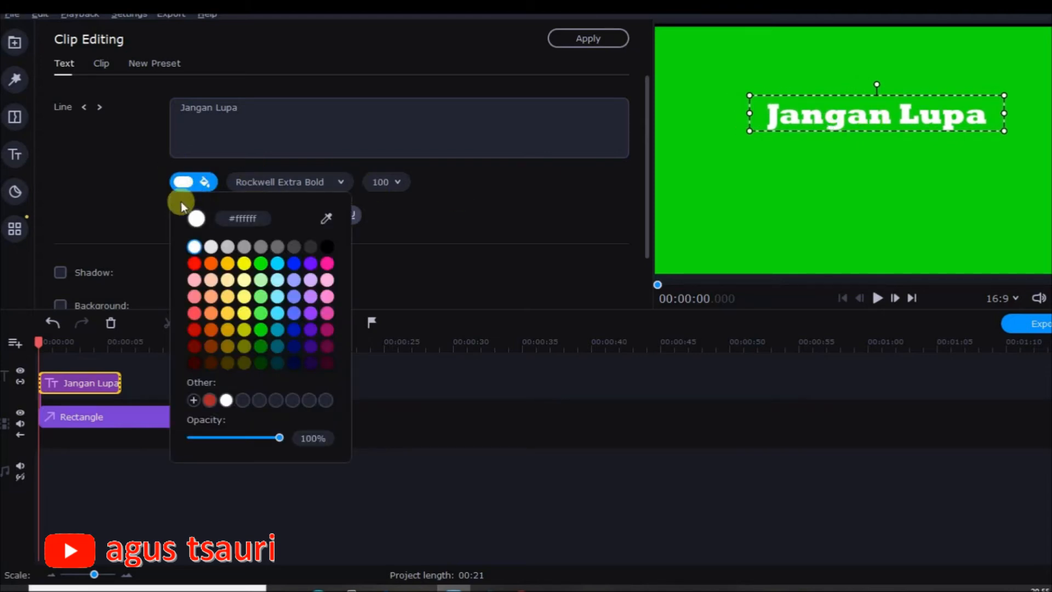
pyautogui.click(295, 267)
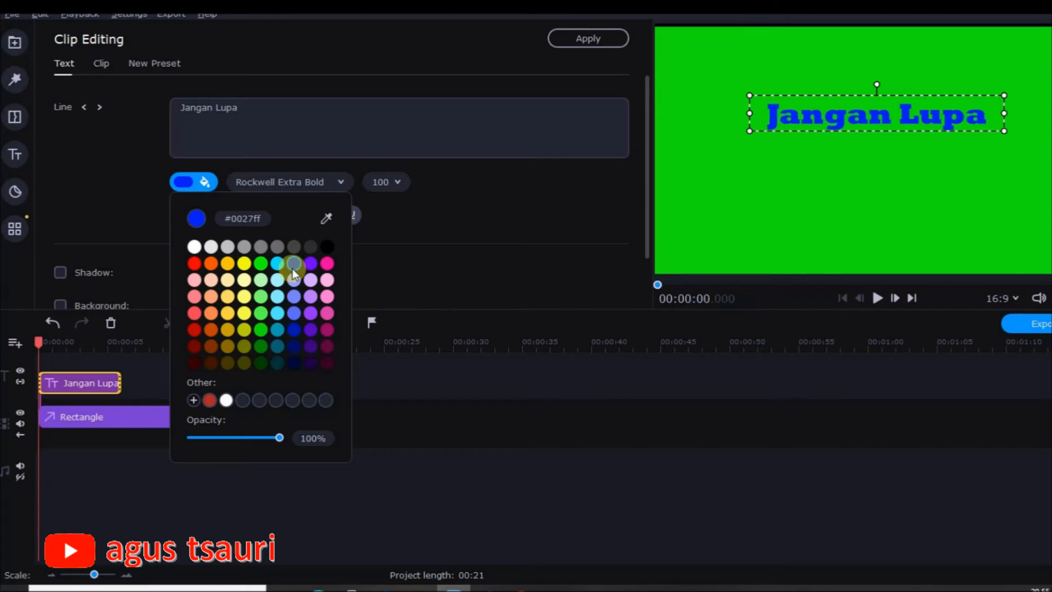
pyautogui.click(326, 248)
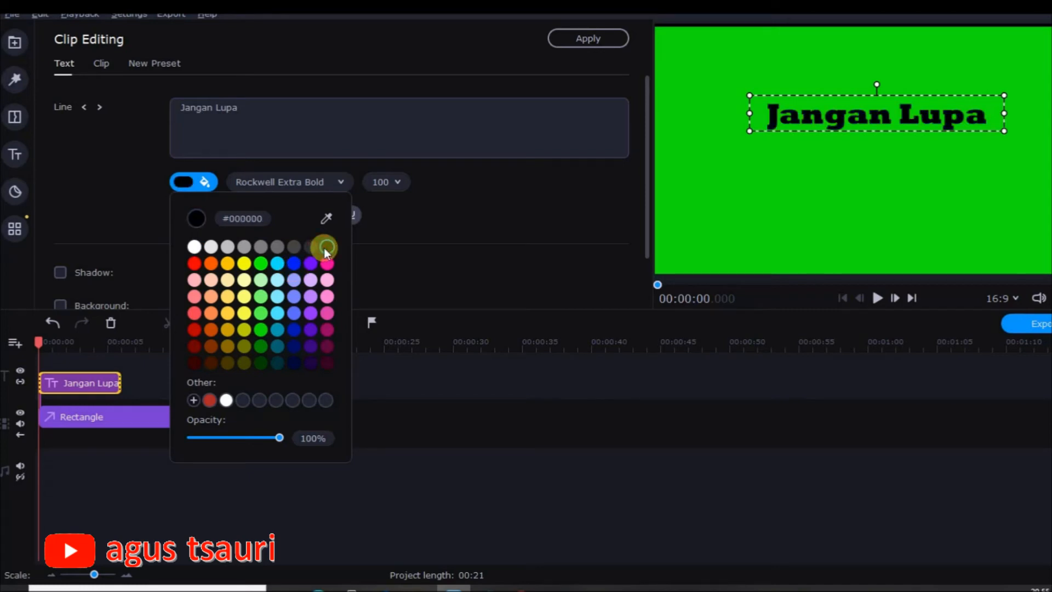
pyautogui.click(194, 264)
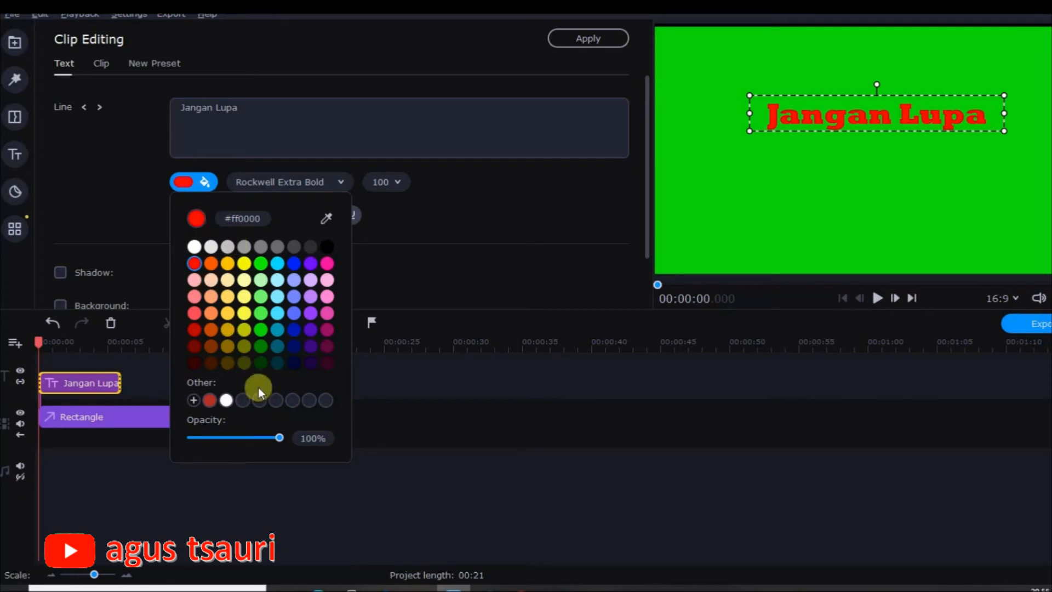
pyautogui.click(420, 274)
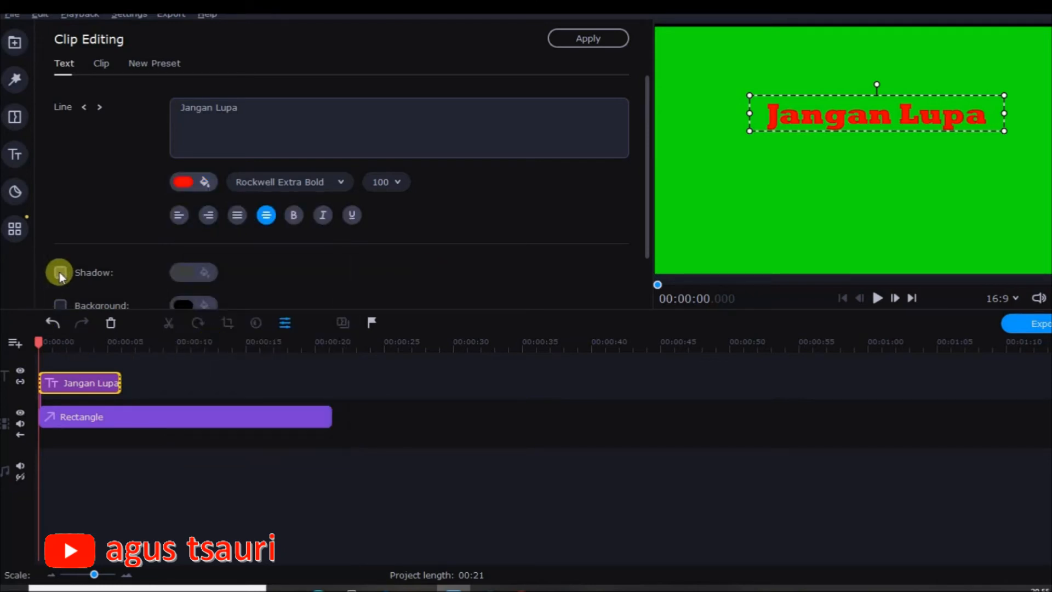
# Enable the shadow and the black outline for the "Jangan Lupa" title, leaving its background off.
pyautogui.scroll(-1, 59, 272)
pyautogui.click(65, 230)
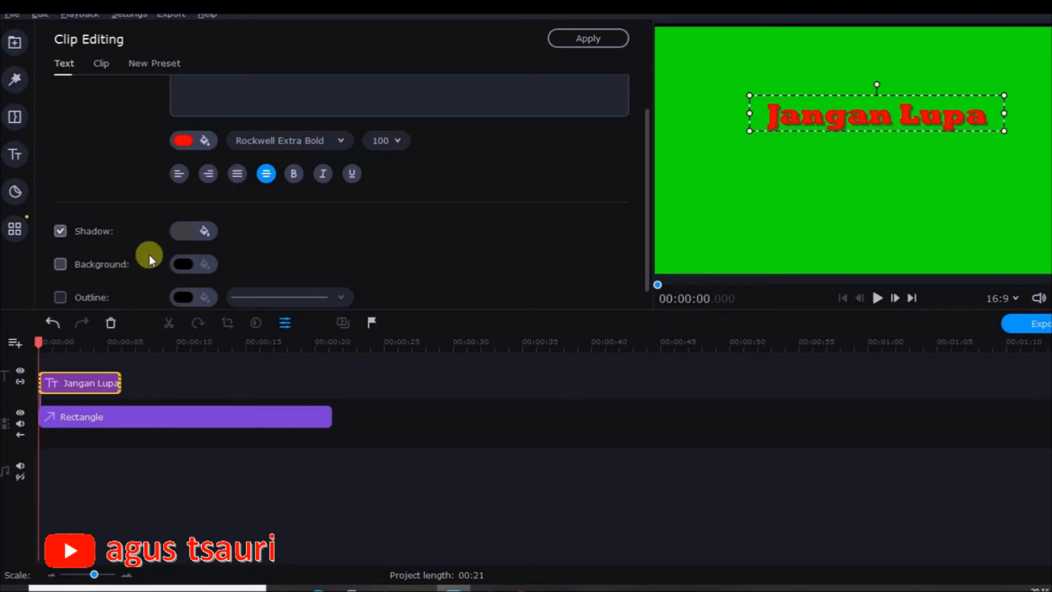
pyautogui.click(61, 265)
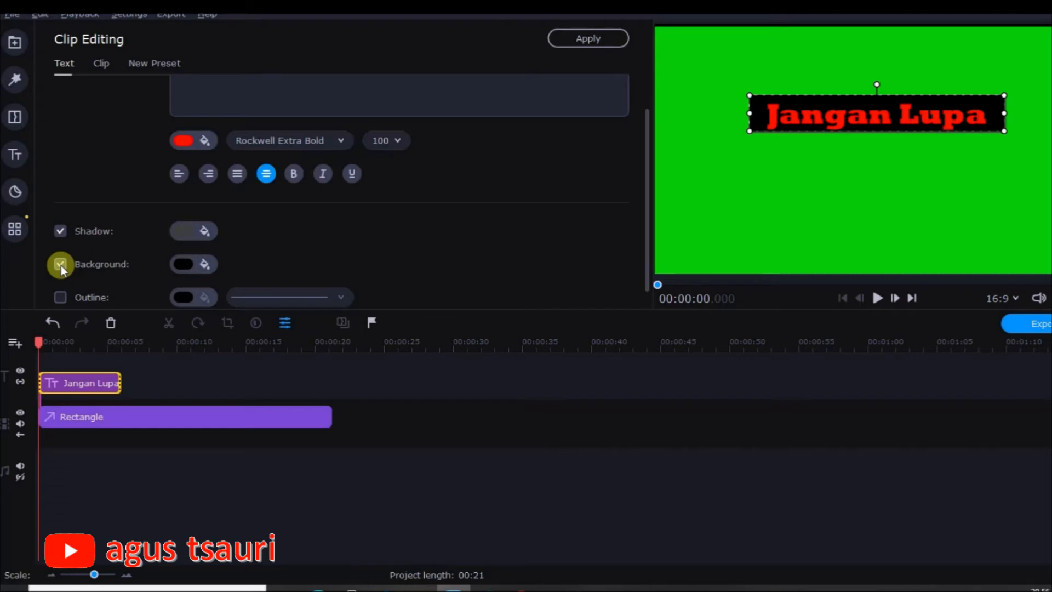
pyautogui.click(61, 265)
pyautogui.click(57, 303)
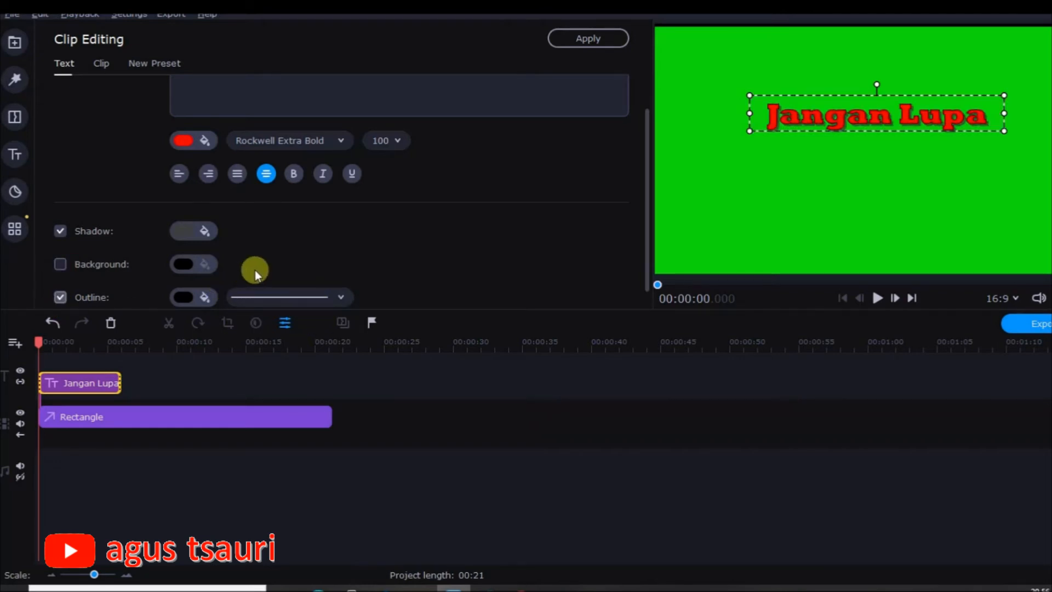
# Set the "Jangan Lupa" title's outline to the thickest line option.
pyautogui.scroll(-1, 255, 271)
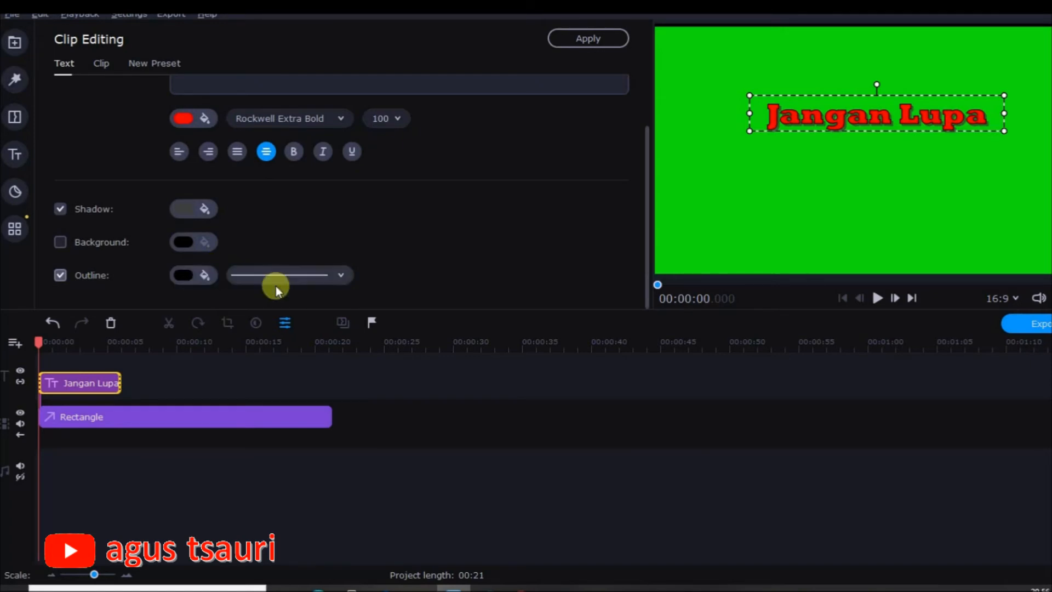
pyautogui.click(291, 275)
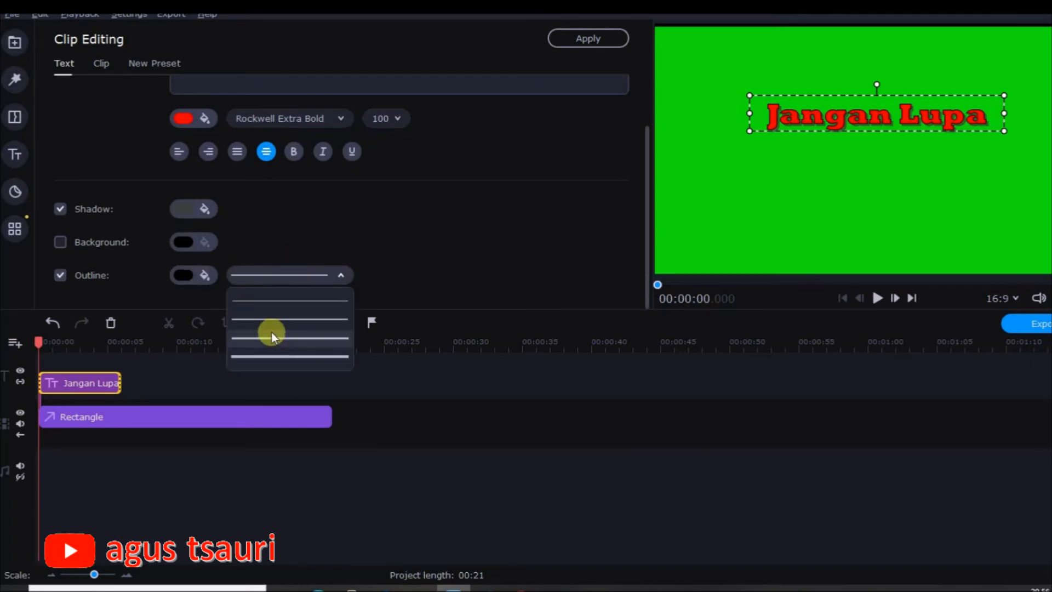
pyautogui.click(272, 336)
pyautogui.click(310, 271)
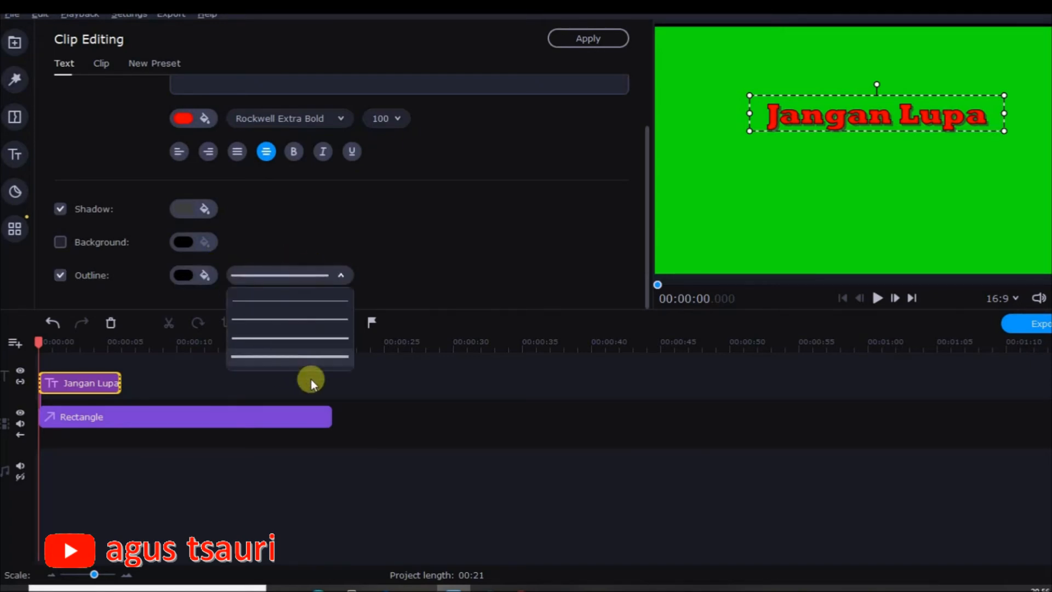
pyautogui.click(301, 357)
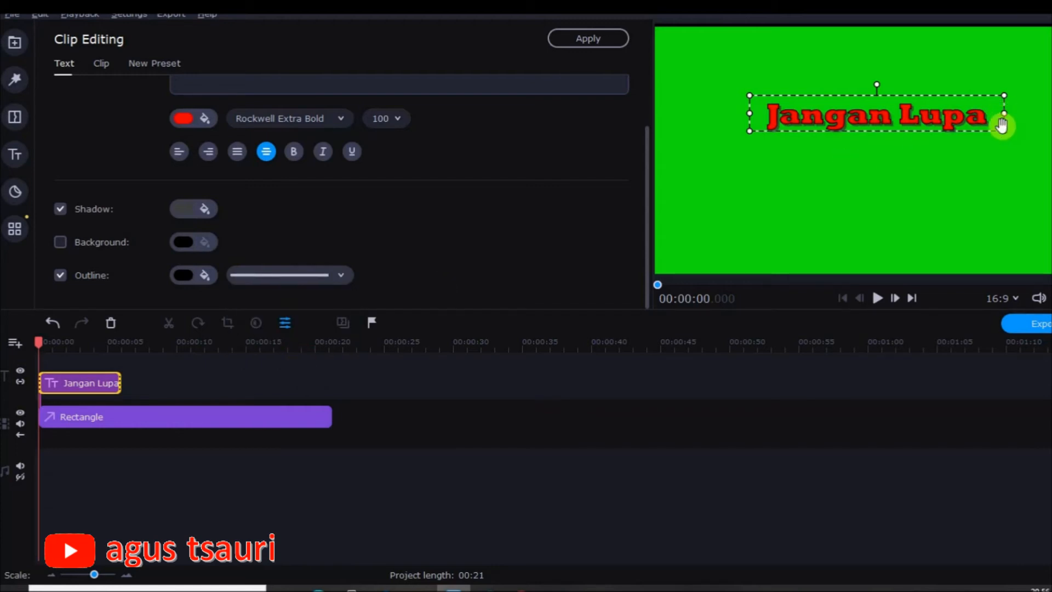
# Enlarge the "Jangan Lupa" text slightly, reposition it in the upper part of the frame and deselect it.
pyautogui.moveTo(1004, 137); pyautogui.dragTo(1029, 140)
pyautogui.moveTo(937, 119); pyautogui.dragTo(929, 113)
pyautogui.click(922, 173)
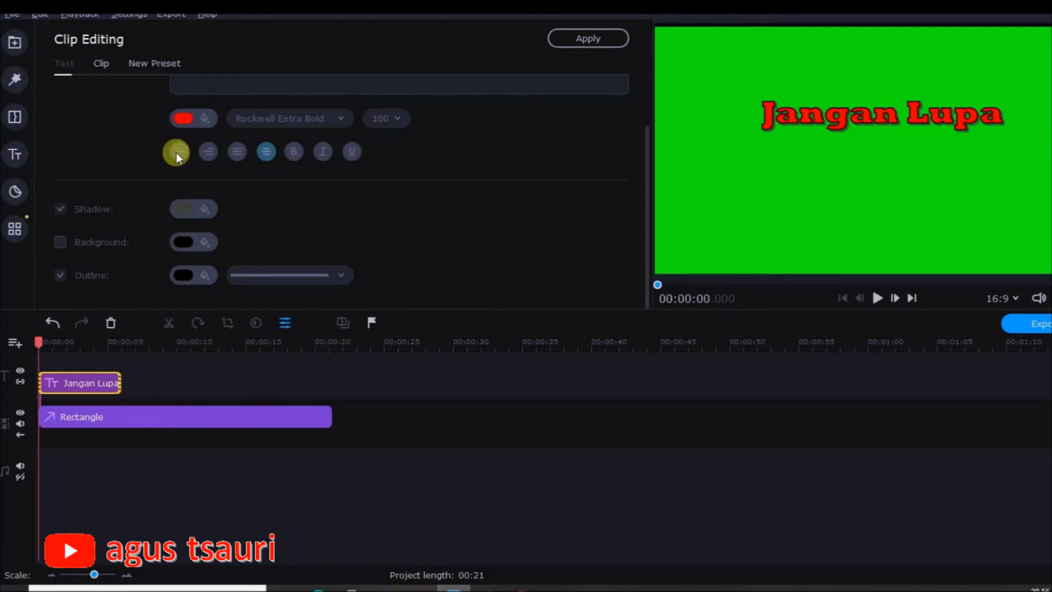
# Add a second Typewriter title from the Basic titles beneath the "Jangan Lupa" clip, starting at about 3 seconds, and open it for editing.
pyautogui.click(24, 153)
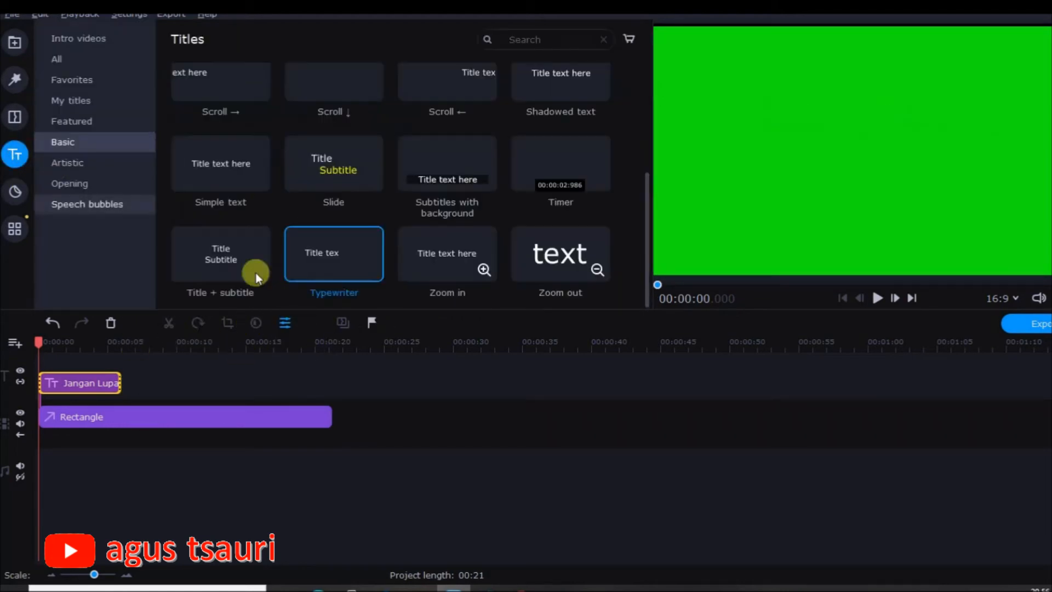
pyautogui.click(357, 255)
pyautogui.moveTo(343, 250)
pyautogui.mouseDown()
pyautogui.moveTo(52, 336)
pyautogui.moveTo(66, 365)
pyautogui.moveTo(97, 361)
pyautogui.moveTo(81, 351)
pyautogui.moveTo(103, 376)
pyautogui.mouseUp()
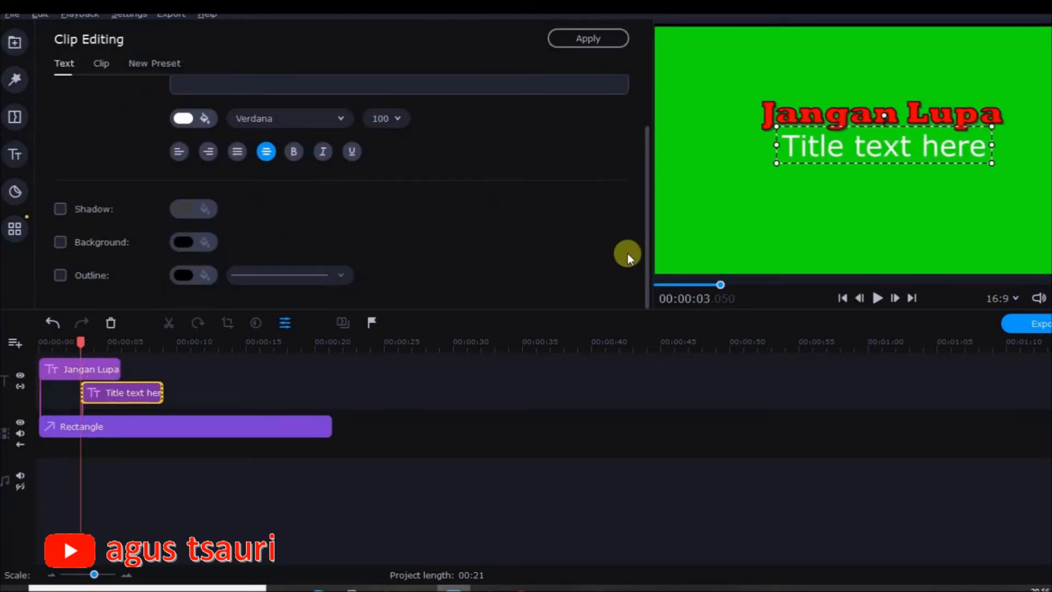
# Move the second title below "Jangan Lupa" in the frame and replace its placeholder text with "Klik Like".
pyautogui.moveTo(798, 151); pyautogui.dragTo(796, 173)
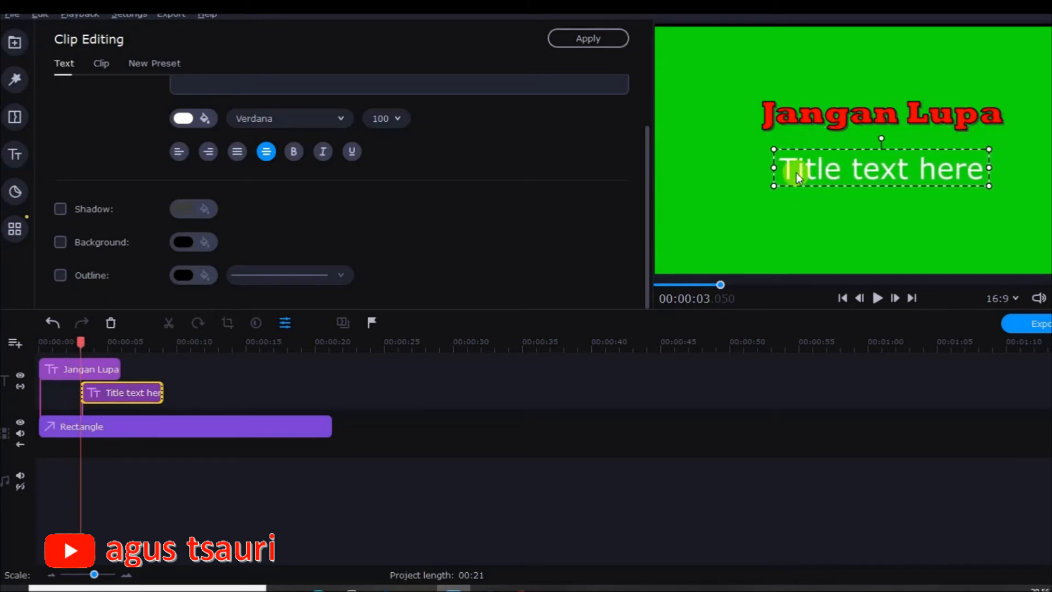
pyautogui.scroll(1, 313, 87)
pyautogui.moveTo(252, 111); pyautogui.dragTo(167, 106)
pyautogui.write('Klik')
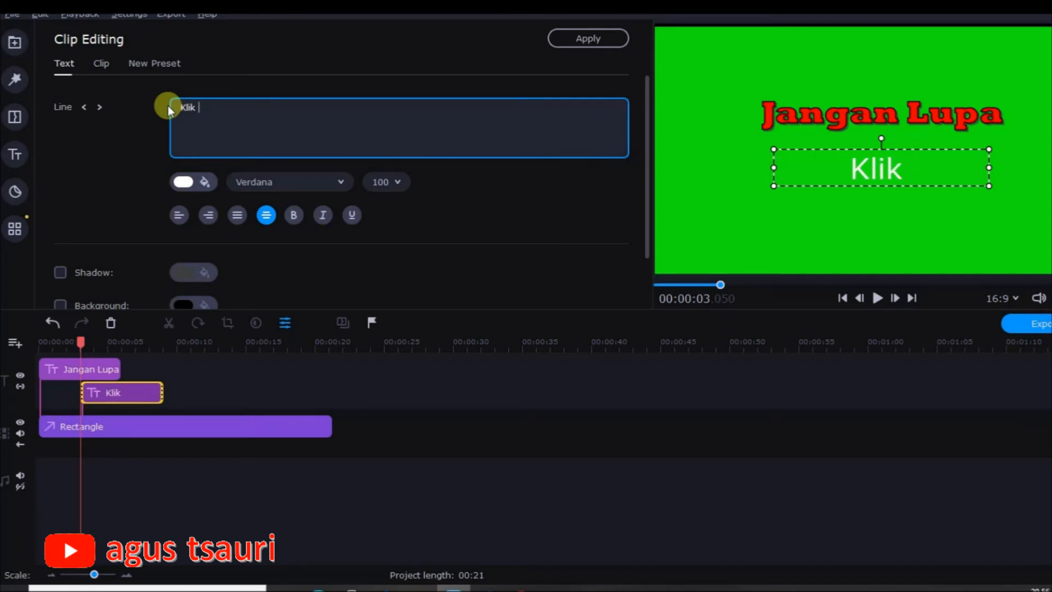
pyautogui.write(' Like')
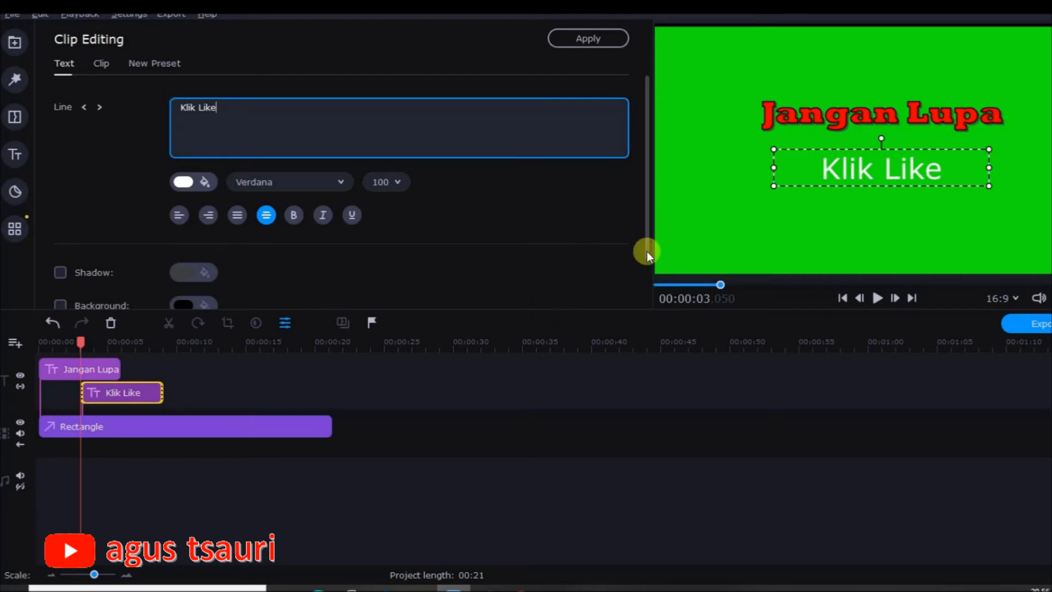
# Move the "Jangan Lupa" text closer to the top edge of the video frame.
pyautogui.click(98, 364)
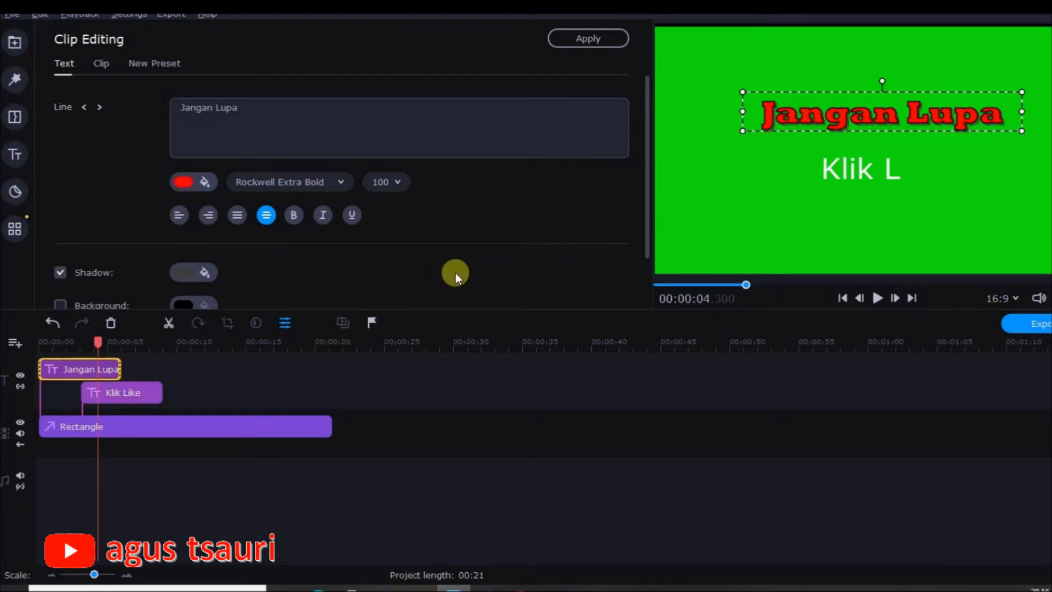
pyautogui.moveTo(844, 130); pyautogui.dragTo(833, 100)
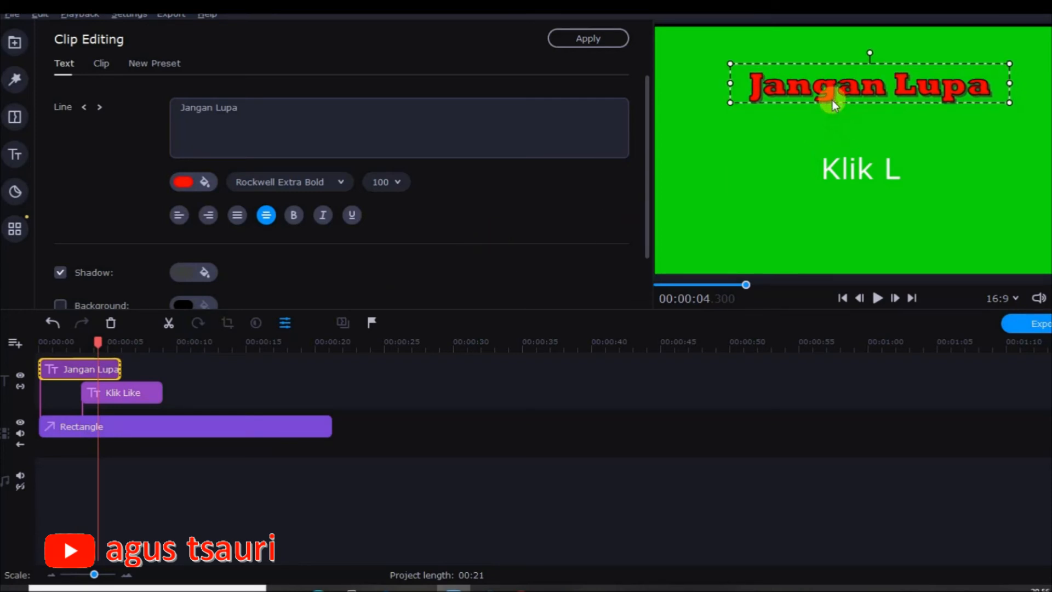
# Move the "Klik Like" text up directly beneath the "Jangan Lupa" line and make it bold.
pyautogui.click(149, 391)
pyautogui.moveTo(834, 171); pyautogui.dragTo(812, 142)
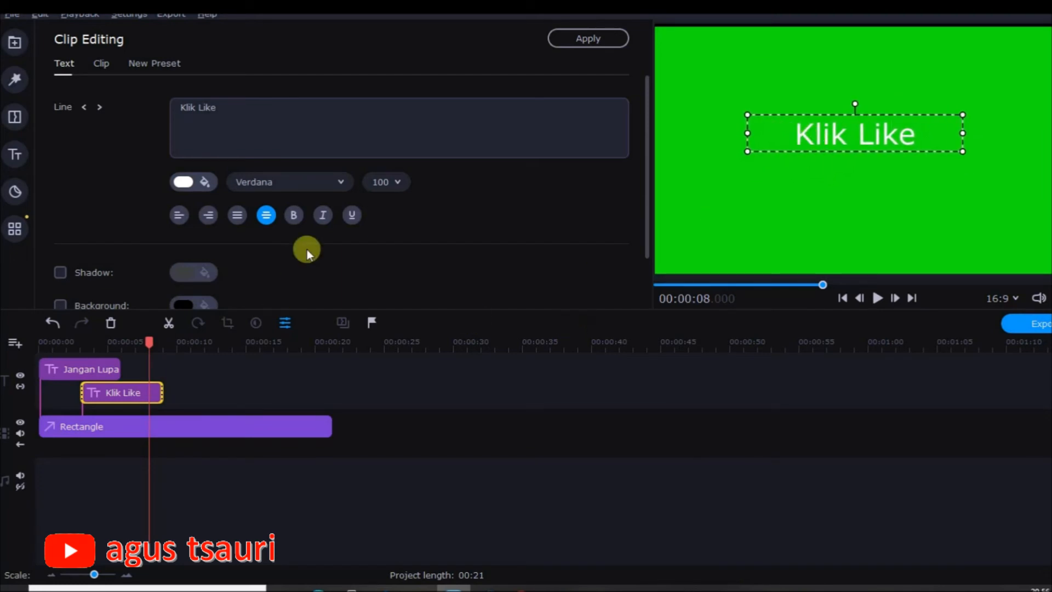
pyautogui.click(295, 216)
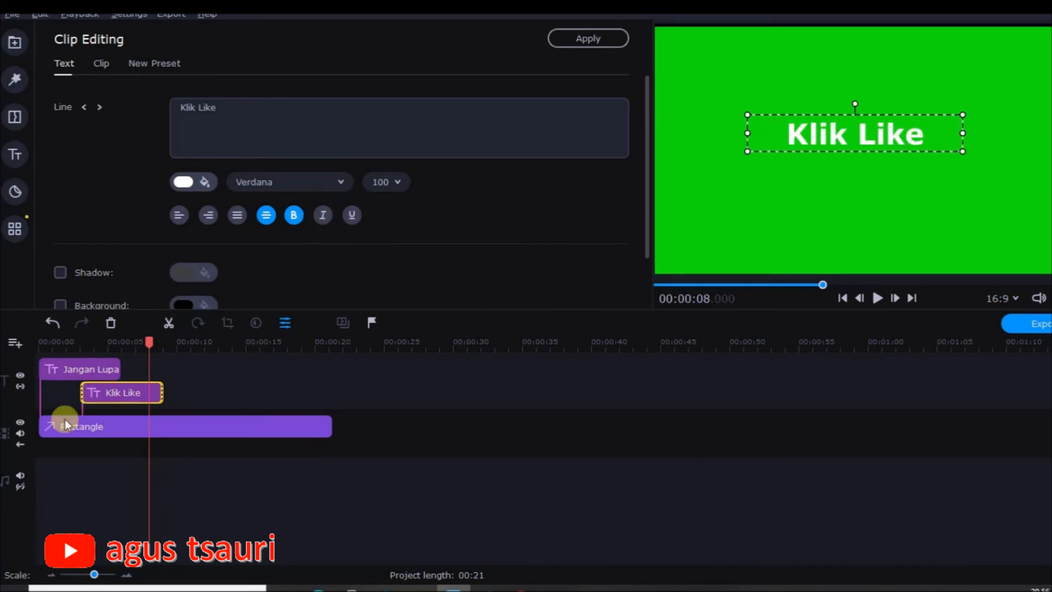
# Extend the "Jangan Lupa" clip to the end of the Rectangle clip and trim the "Klik Like" clip to end at about 7.5 seconds.
pyautogui.moveTo(118, 367); pyautogui.dragTo(332, 377)
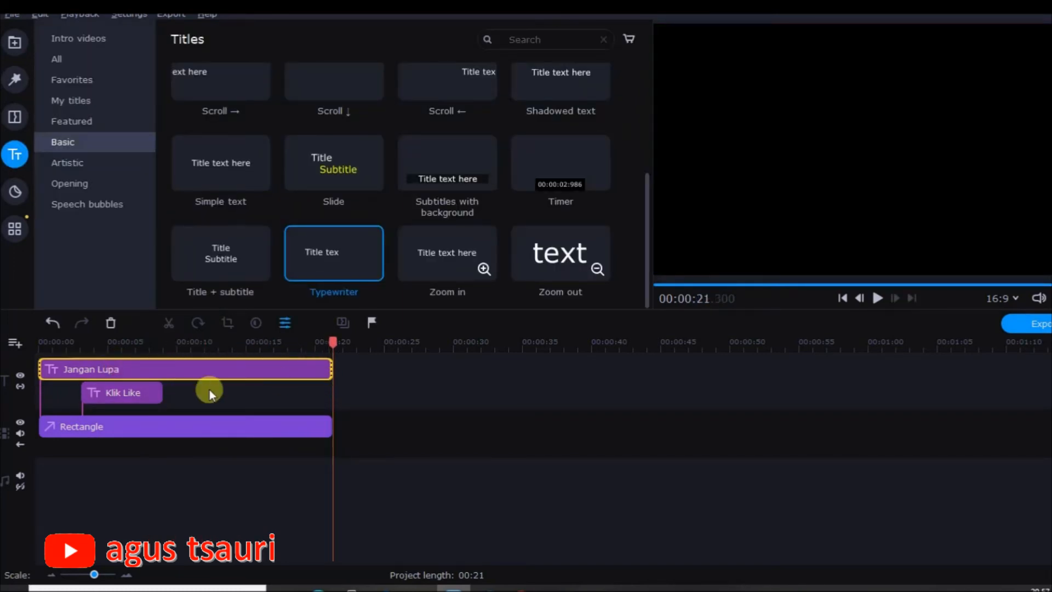
pyautogui.click(95, 348)
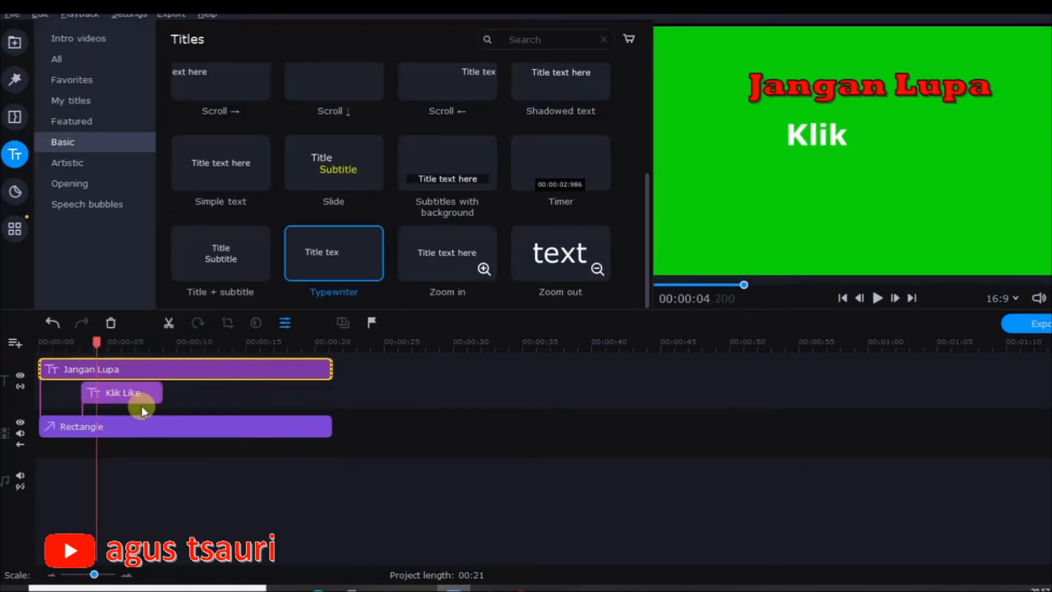
pyautogui.click(134, 393)
pyautogui.moveTo(160, 394); pyautogui.dragTo(142, 392)
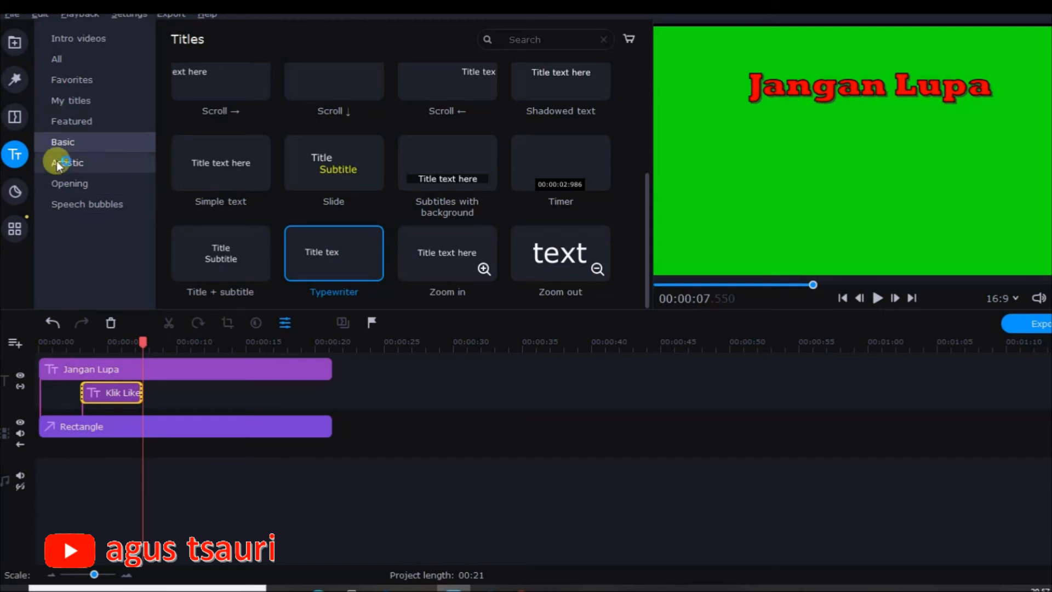
# Reopen the "Klik Like" title for editing and deselect its text box in the frame.
pyautogui.doubleClick(126, 391)
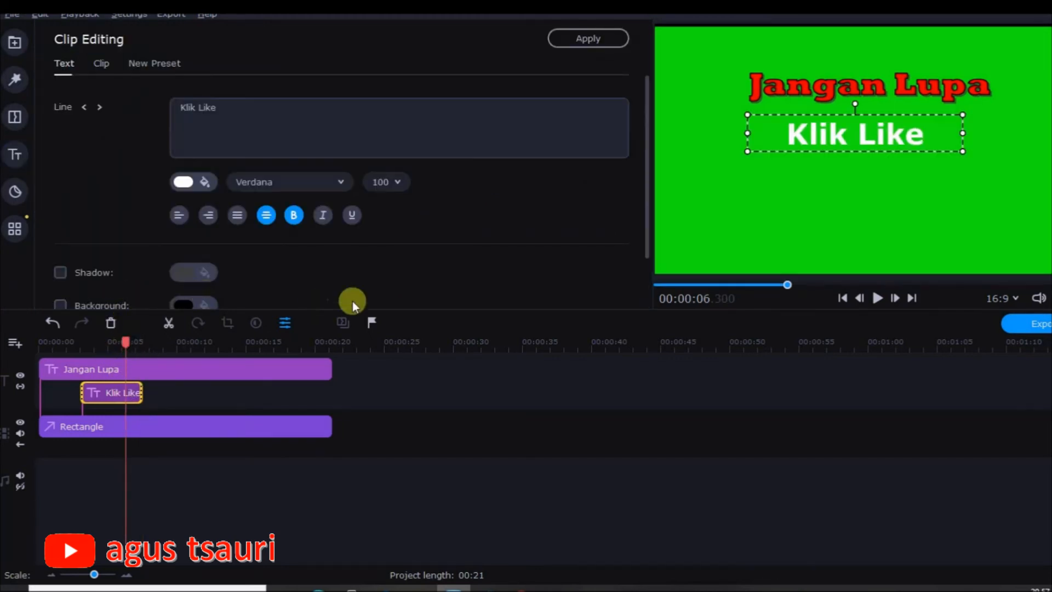
pyautogui.click(829, 179)
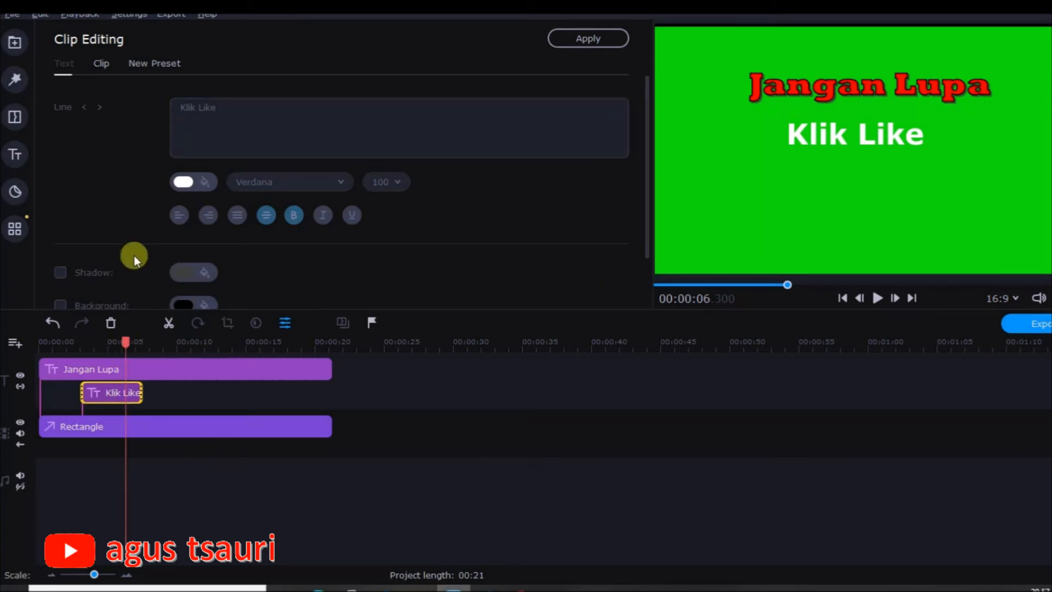
# Add a Typewriter title starting at about 6.3 seconds and extend the "Klik Like" clip to about 20.7 seconds.
pyautogui.click(15, 154)
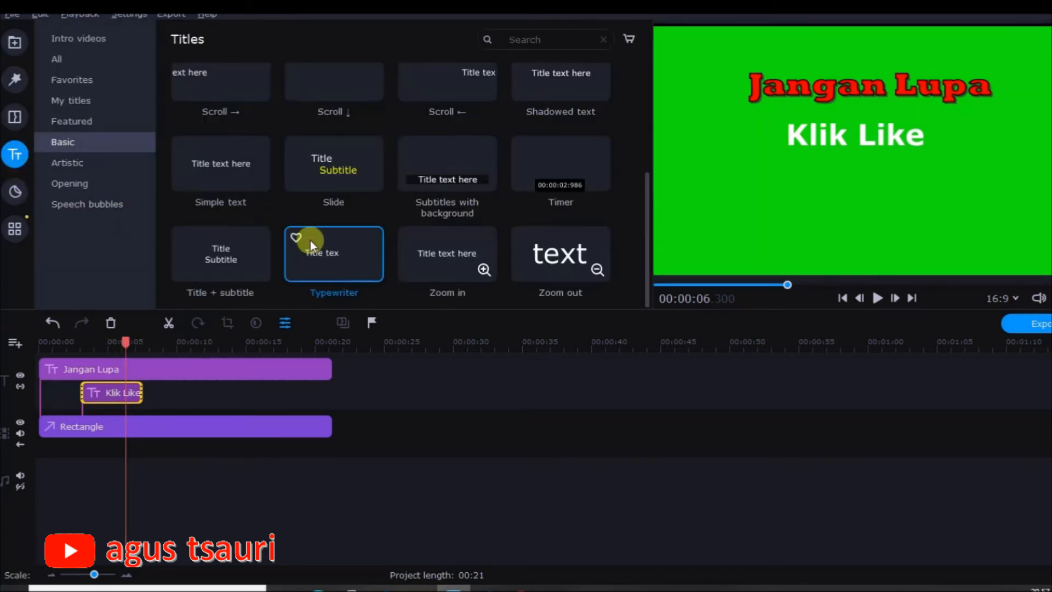
pyautogui.moveTo(337, 255)
pyautogui.mouseDown()
pyautogui.moveTo(236, 288)
pyautogui.moveTo(126, 369)
pyautogui.mouseUp()
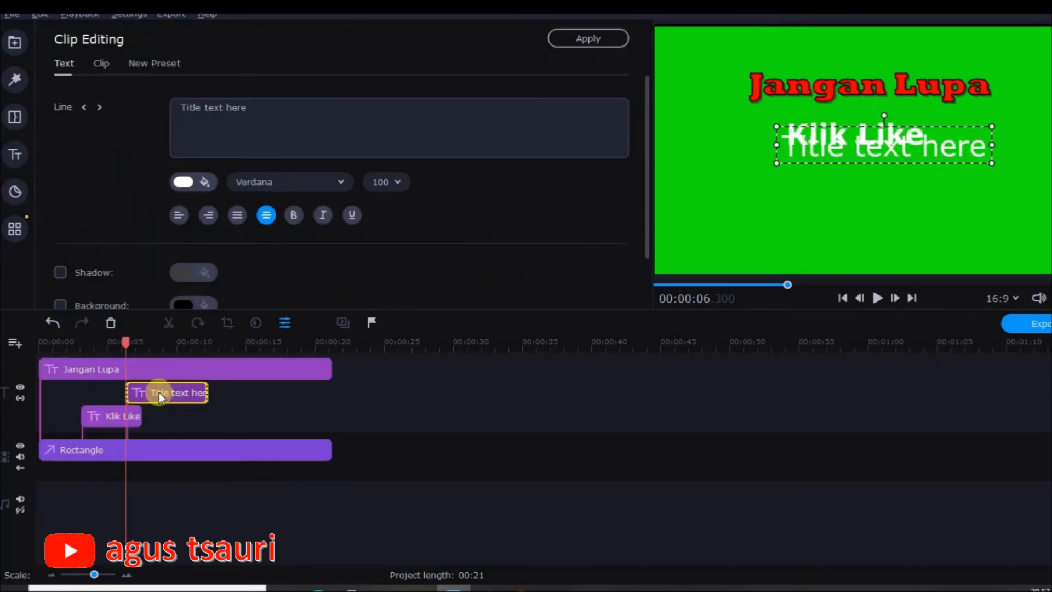
pyautogui.click(139, 417)
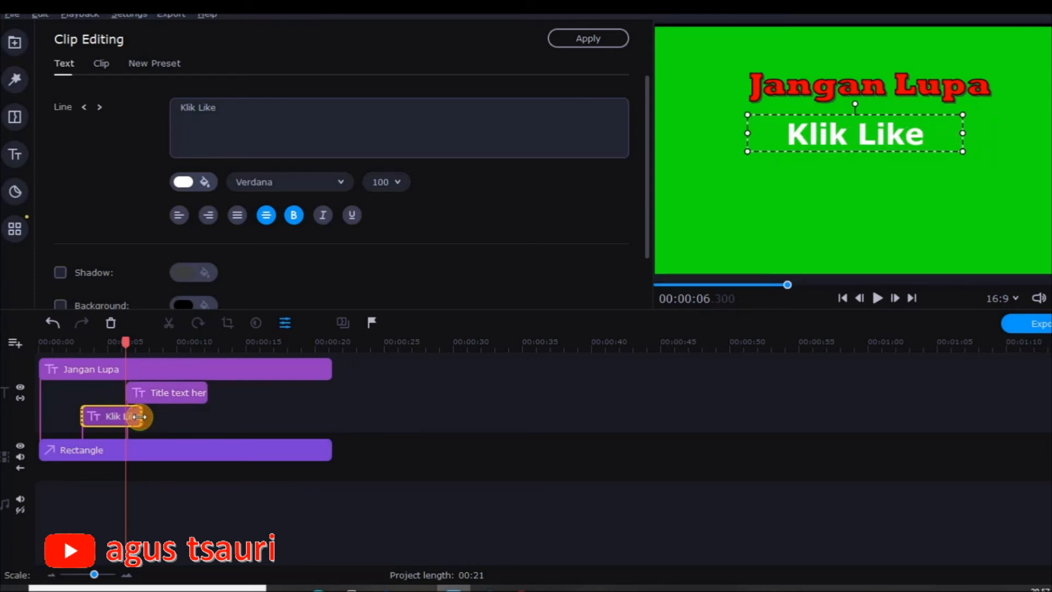
pyautogui.moveTo(141, 417); pyautogui.dragTo(323, 423)
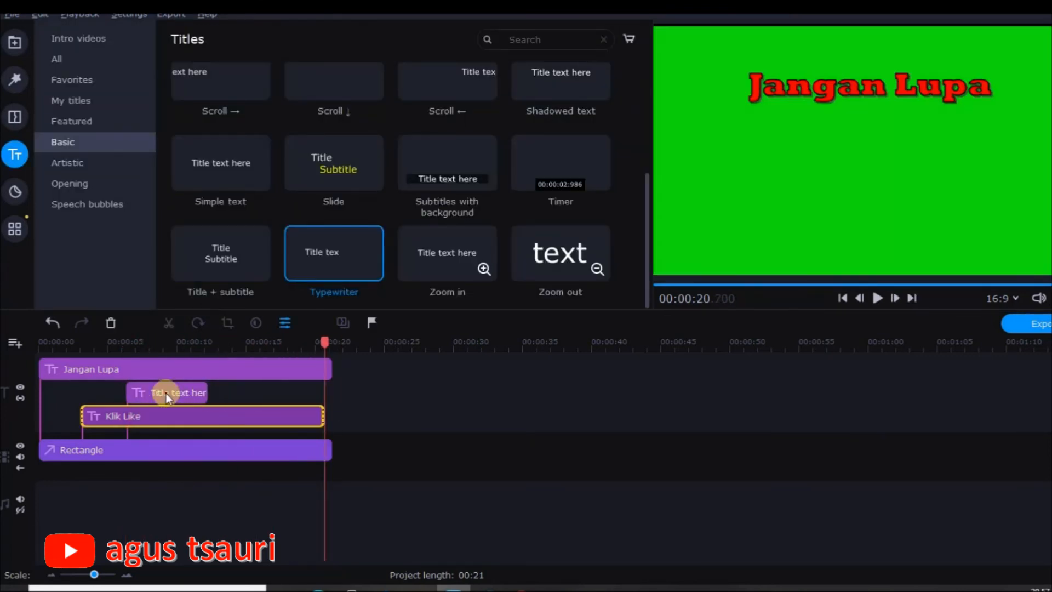
# Move the new title's text directly beneath the "Klik Like" line and replace its wording with "Komen" in bold.
pyautogui.doubleClick(165, 393)
pyautogui.moveTo(870, 160); pyautogui.dragTo(867, 173)
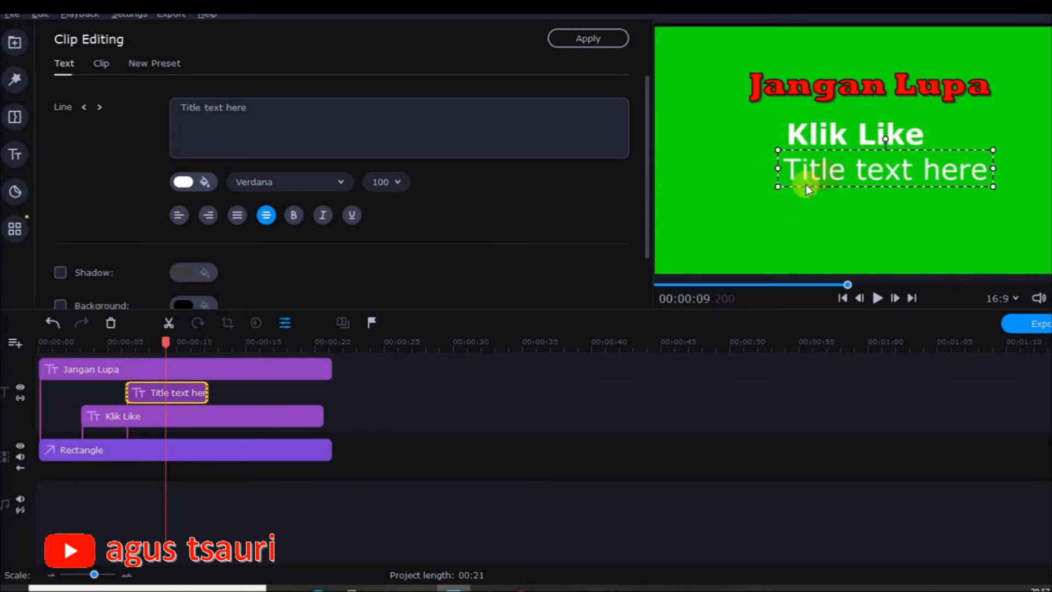
pyautogui.moveTo(182, 108); pyautogui.dragTo(274, 115)
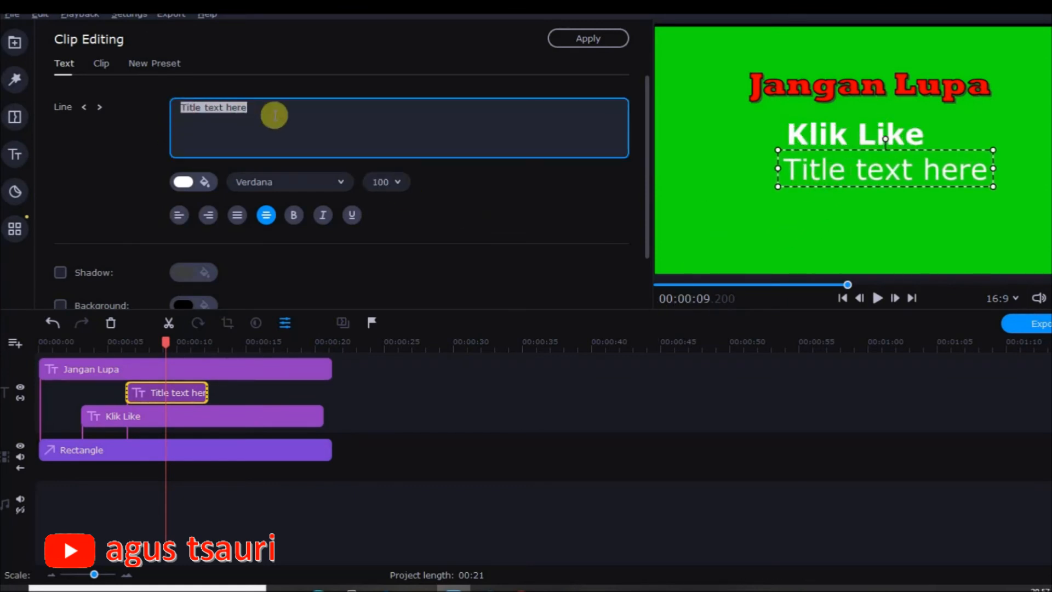
pyautogui.write('Komen')
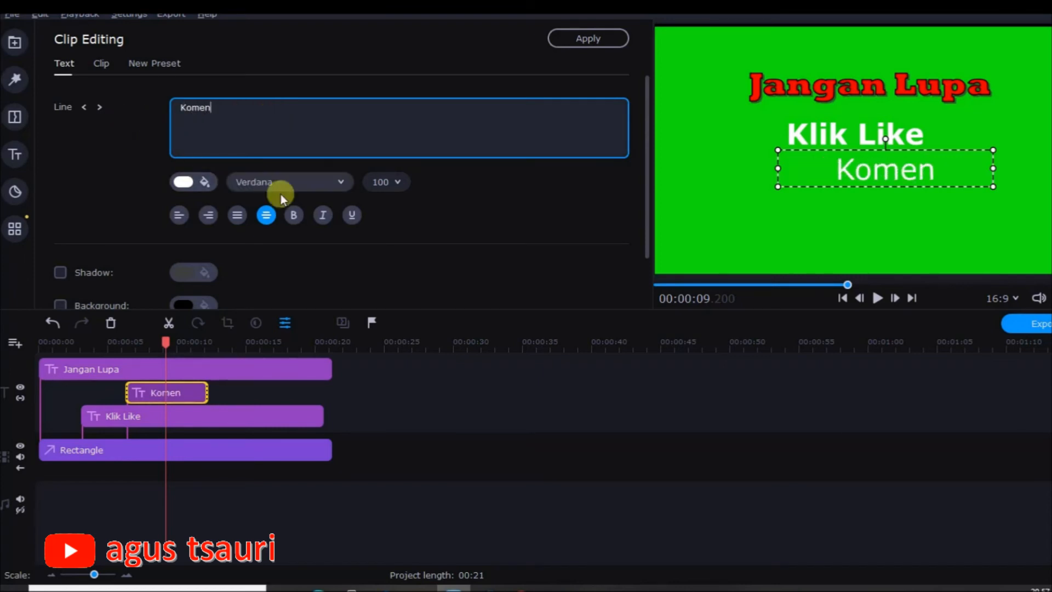
pyautogui.click(296, 215)
# Set the "Komen" text's font to Snap ITC and reopen the font choices to browse other typefaces.
pyautogui.click(294, 183)
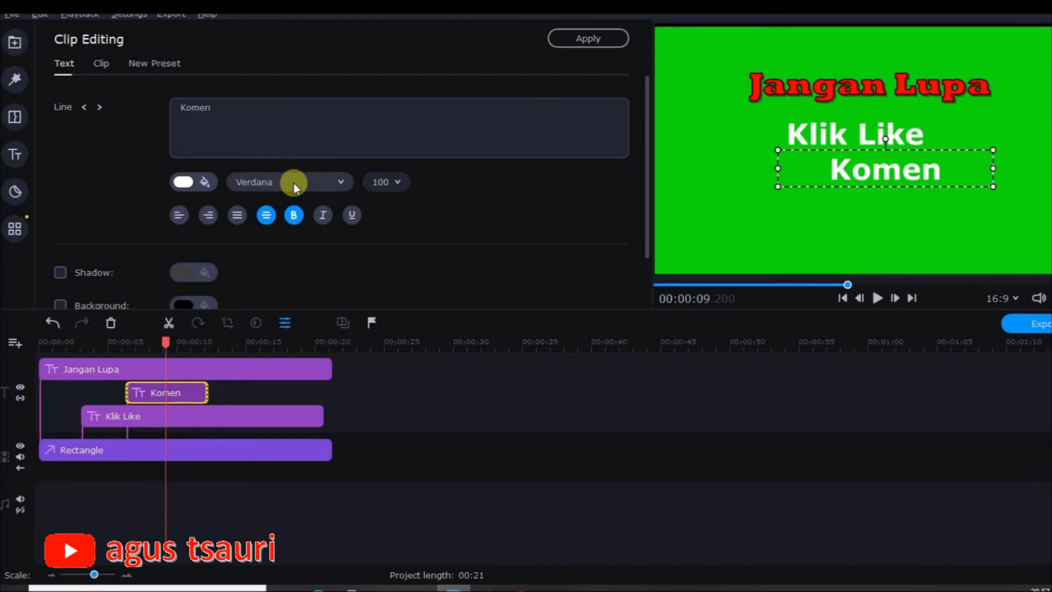
pyautogui.scroll(5, 305, 264)
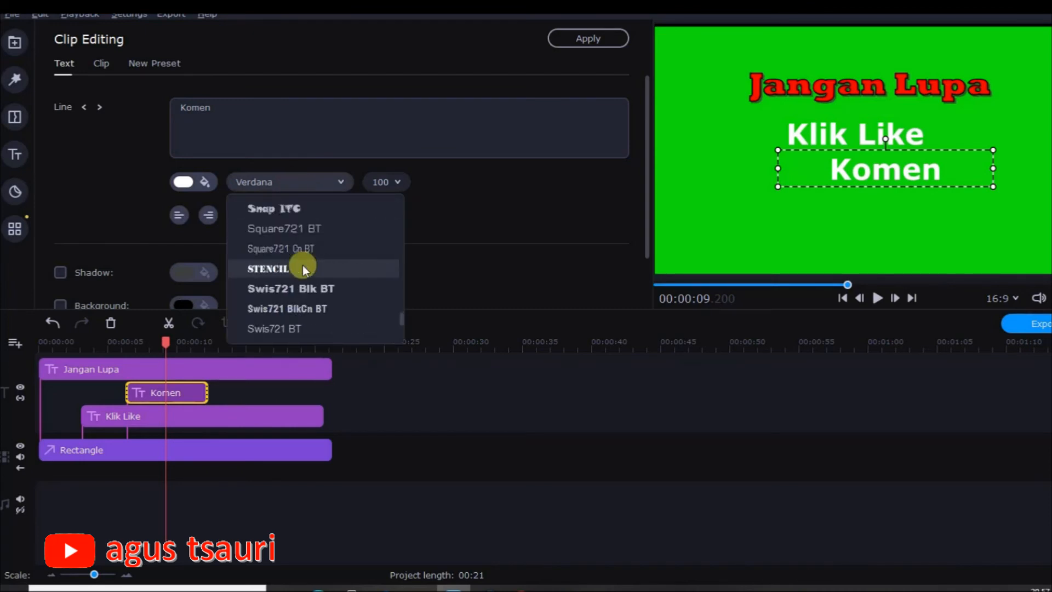
pyautogui.click(301, 268)
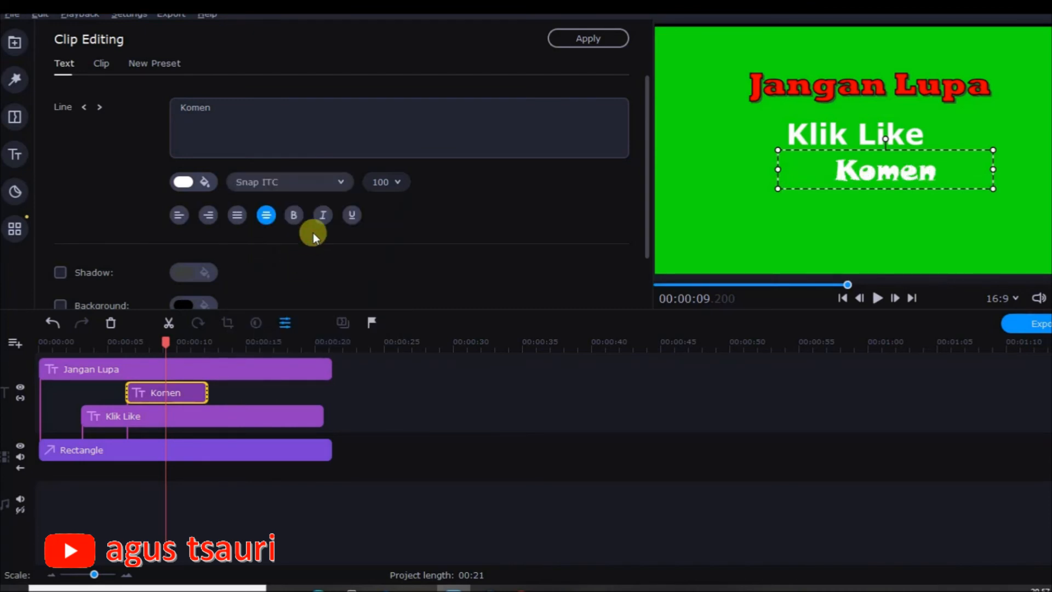
pyautogui.click(296, 189)
pyautogui.scroll(5, 323, 268)
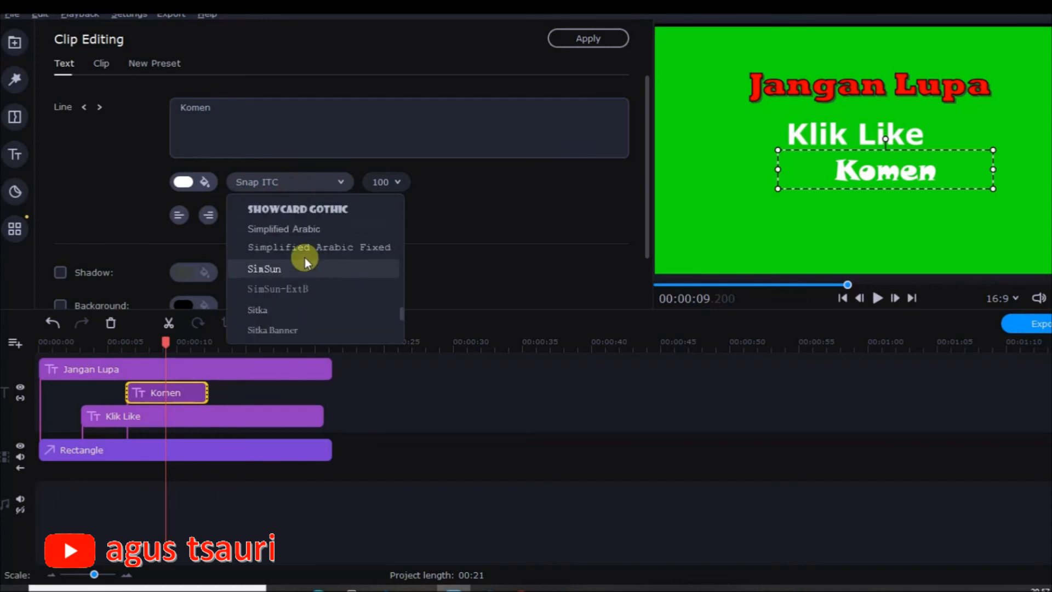